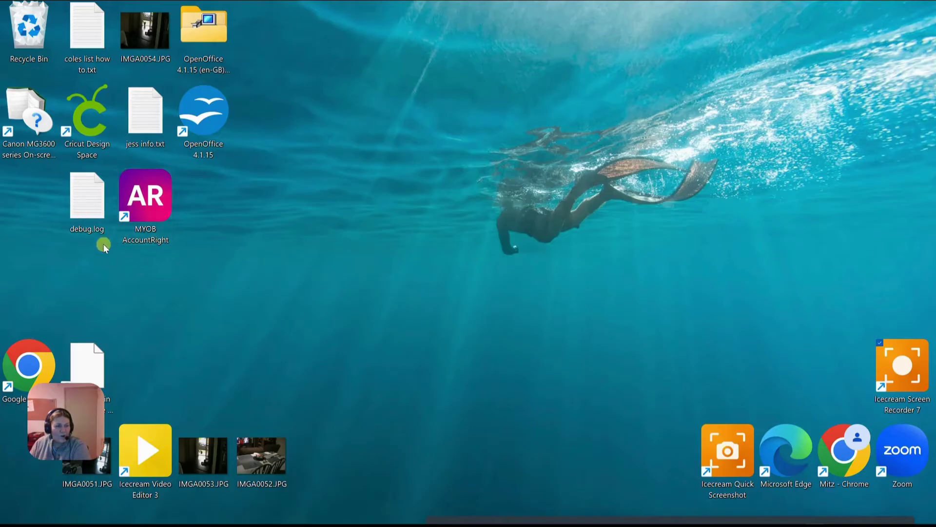
- Turn on Auto arrange icons from the desktop's View menu
left_click_drag(85, 399, 57, 436)
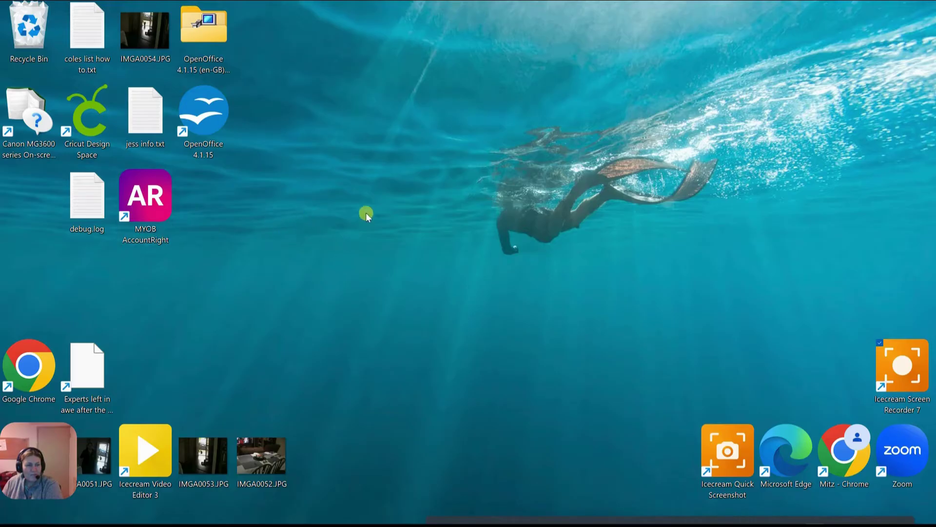
right_click(342, 200)
mouse_move(370, 214)
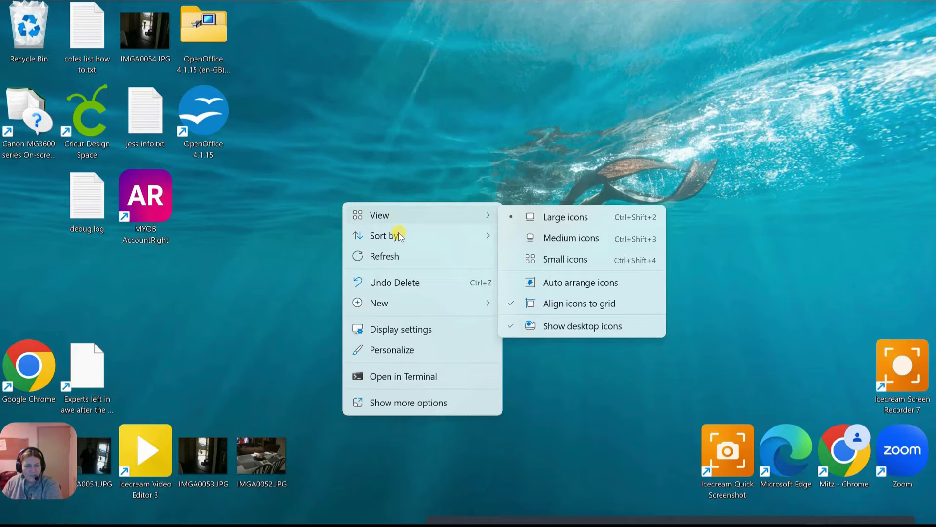
left_click(579, 283)
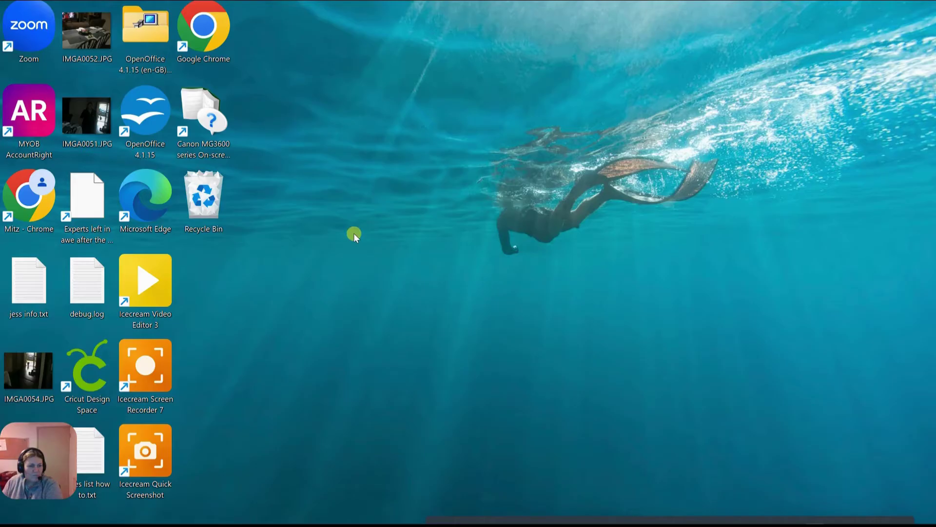
- Shrink the desktop icons to Medium, then to Small icons
right_click(352, 229)
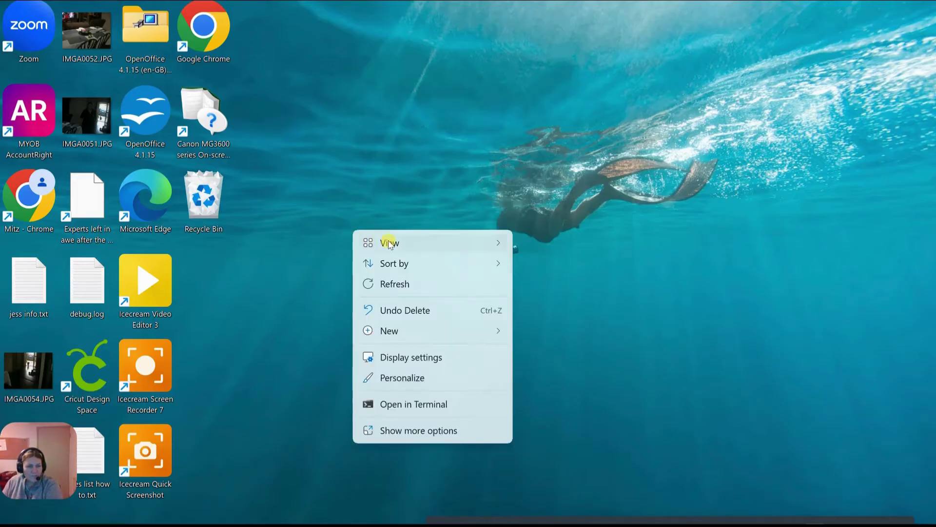
mouse_move(397, 244)
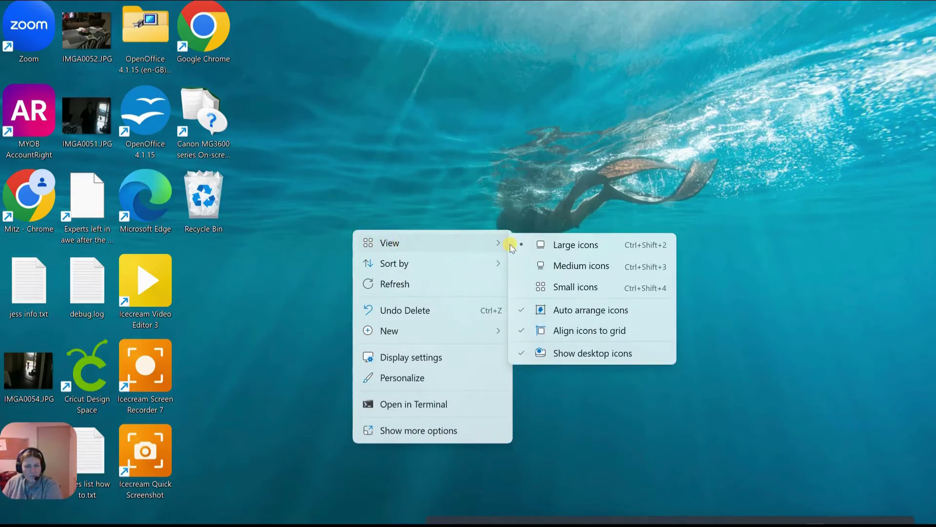
left_click(578, 268)
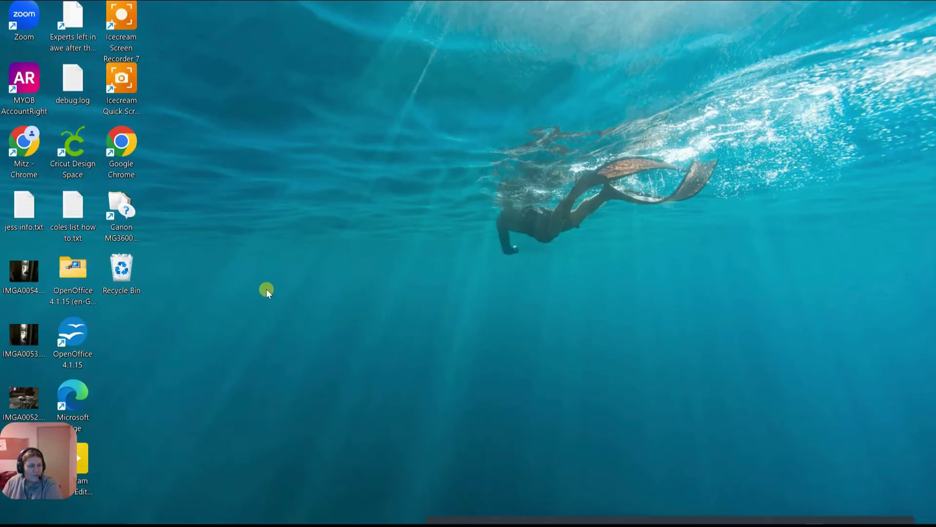
right_click(192, 197)
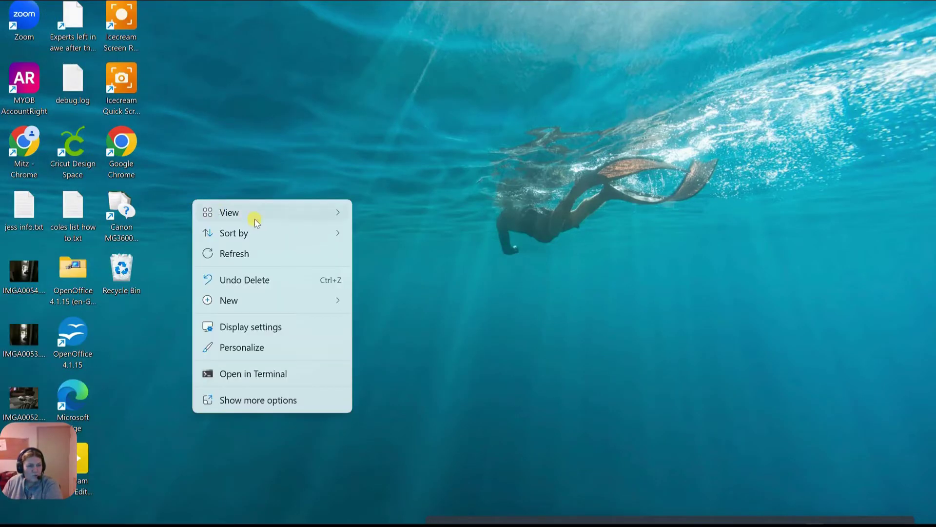
mouse_move(239, 213)
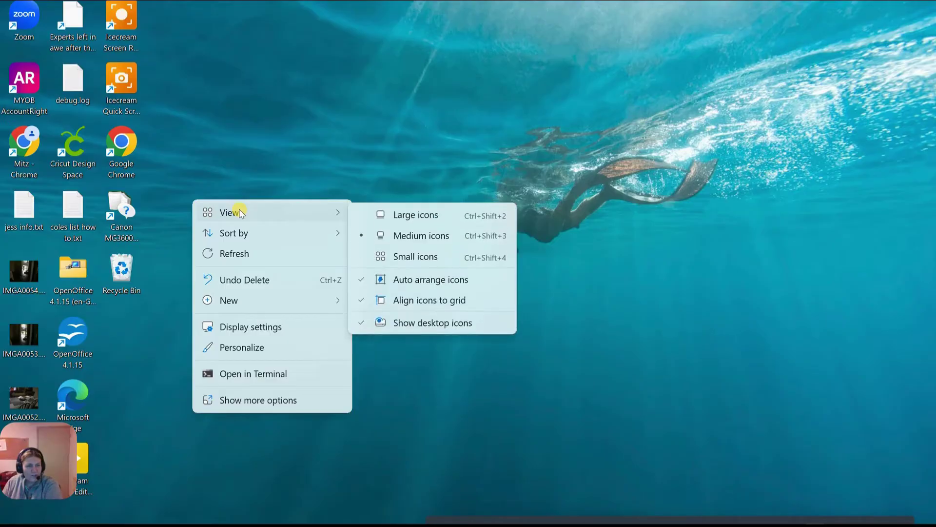
left_click(415, 255)
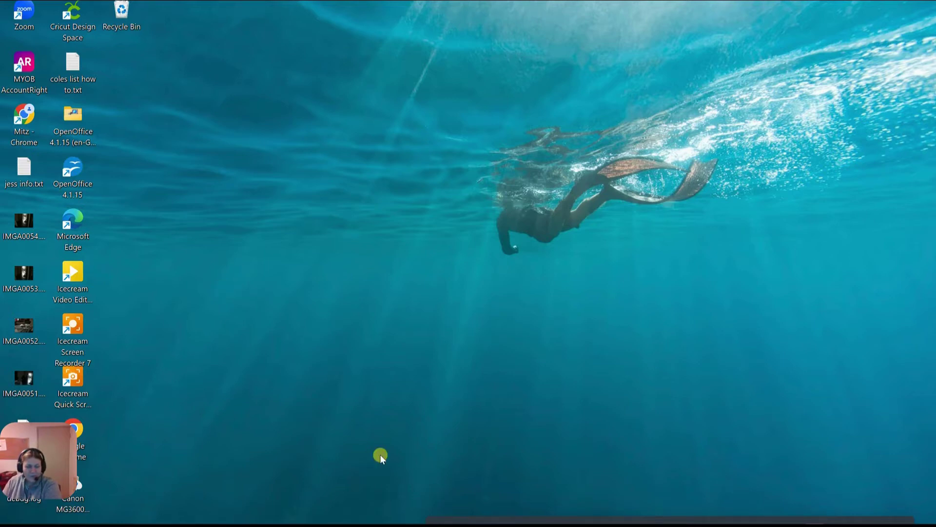
- Open Taskbar settings from the taskbar's context menu and scroll down the page
mouse_move(363, 525)
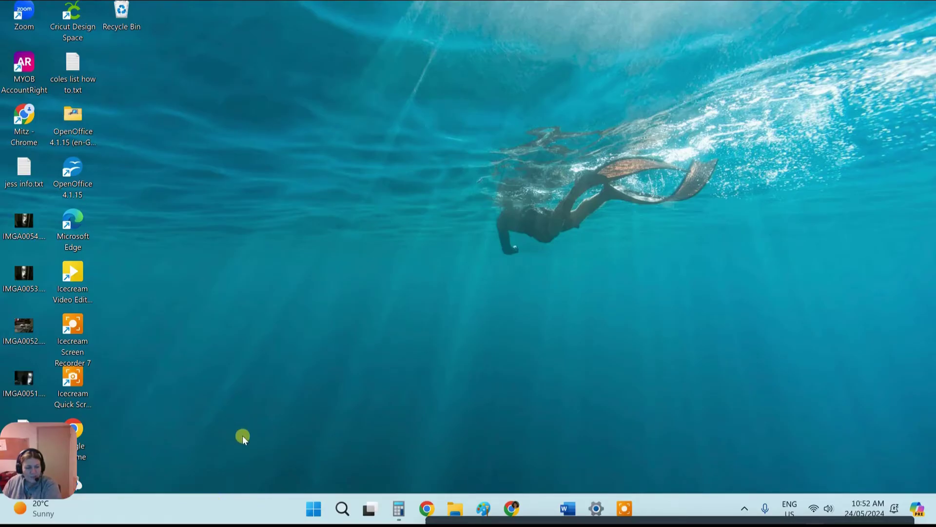
right_click(231, 508)
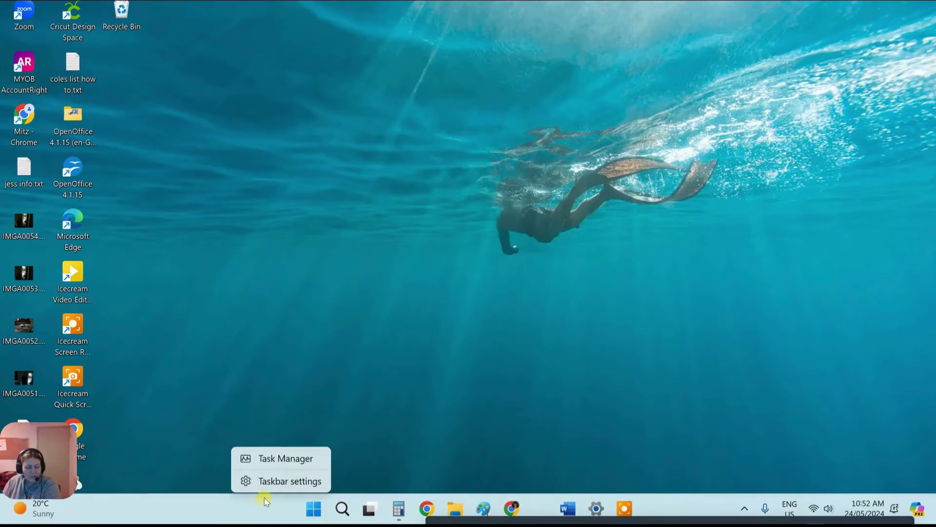
left_click(275, 480)
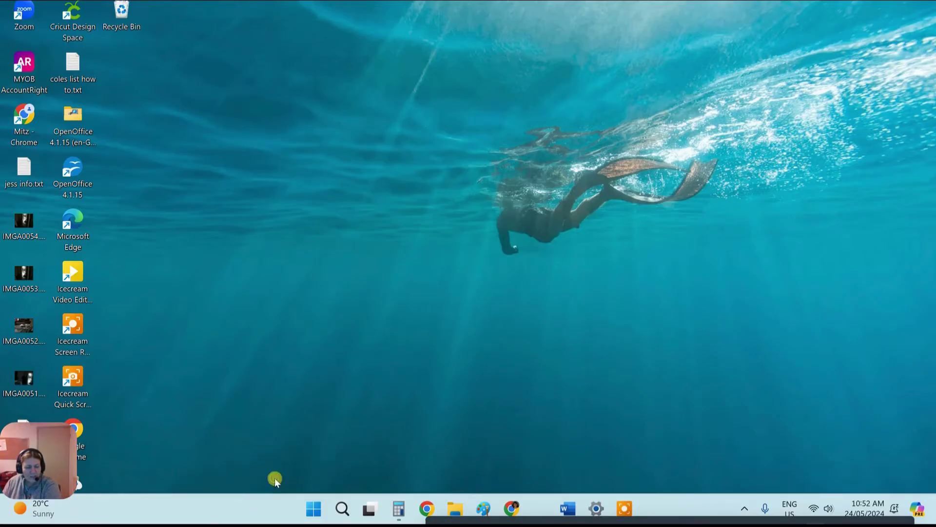
scroll(256, 442, "down", 2)
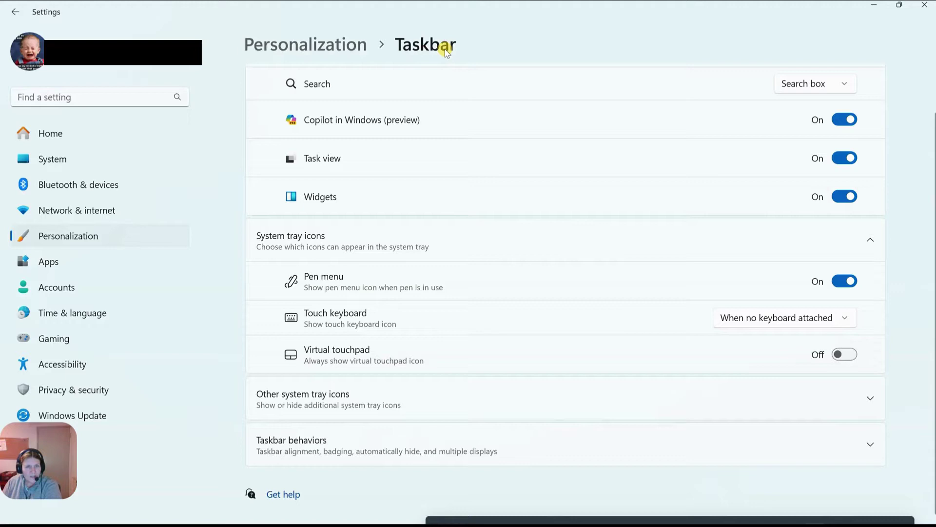
- Expand Taskbar behaviors and toggle auto-hide and far-corner show-desktop off, then back on
left_click(311, 442)
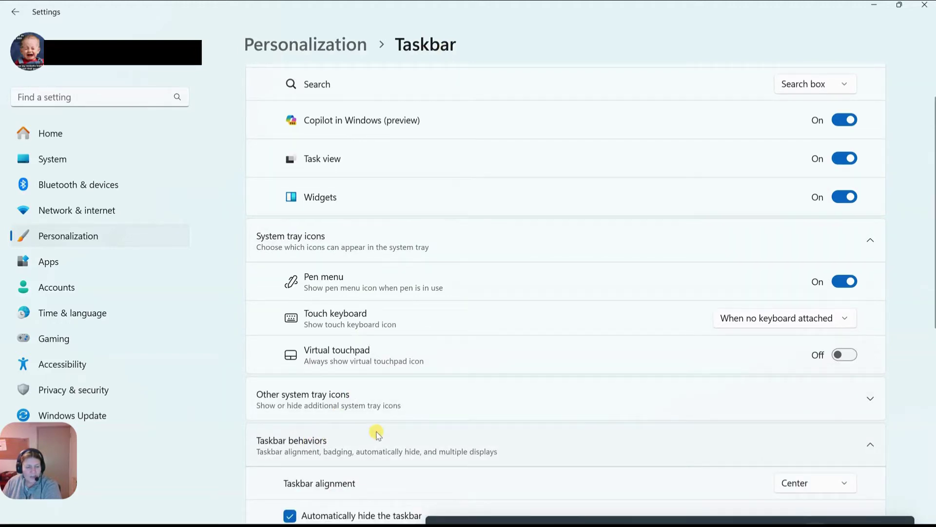
scroll(377, 433, "down", 3)
scroll(386, 392, "down", 2)
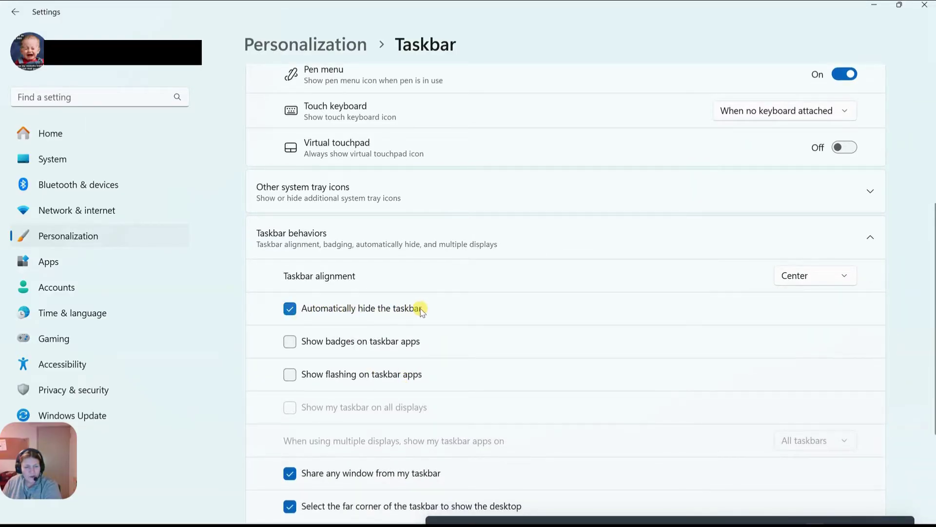
left_click(291, 311)
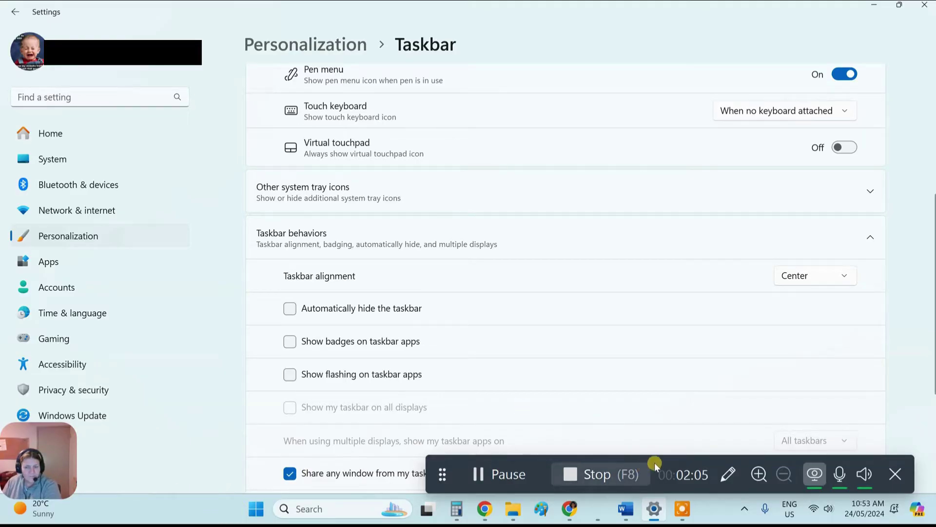
left_click_drag(661, 461, 716, 7)
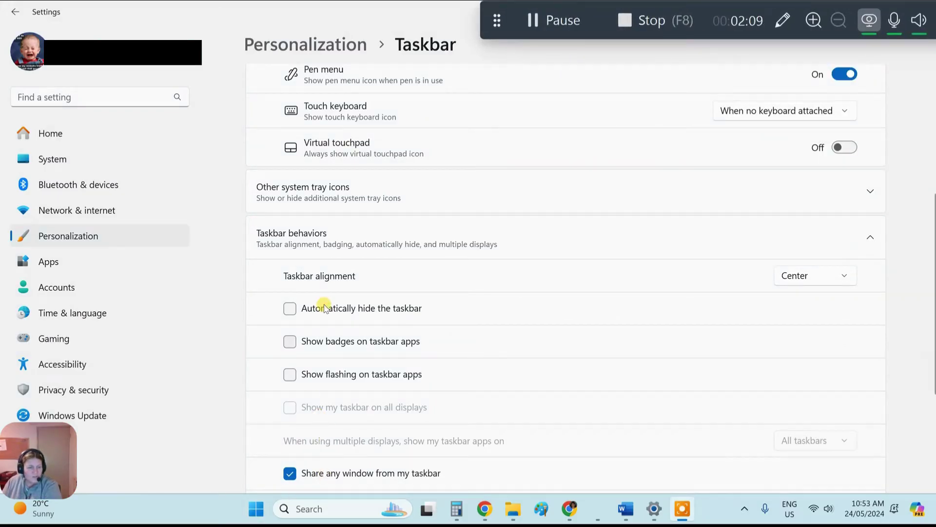
left_click(289, 308)
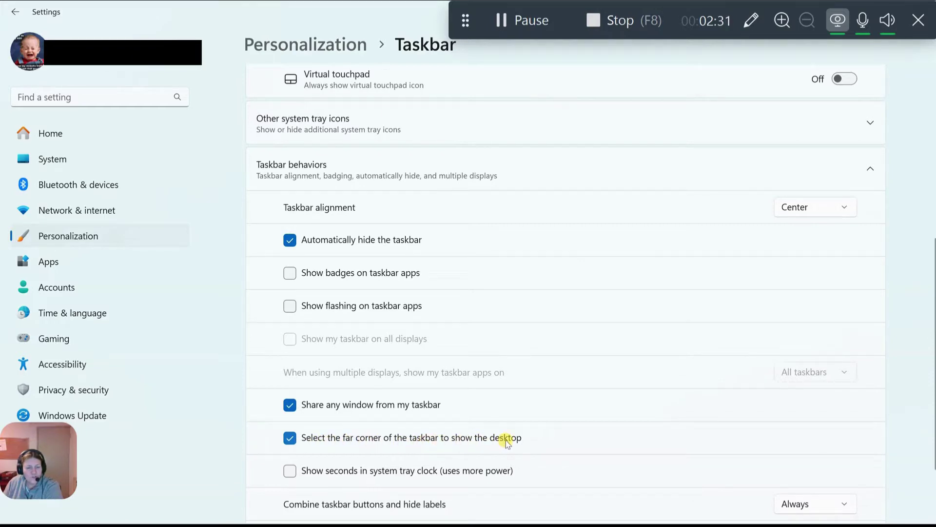
left_click(292, 438)
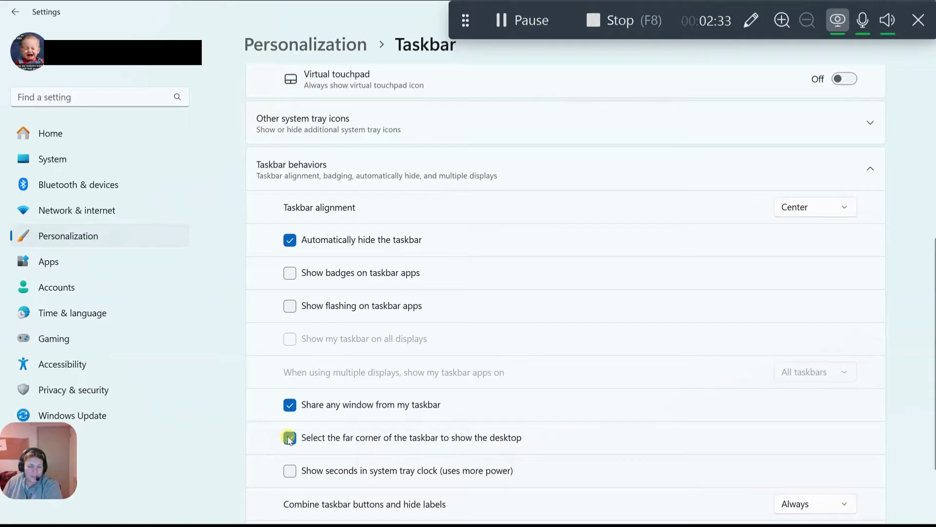
left_click(289, 438)
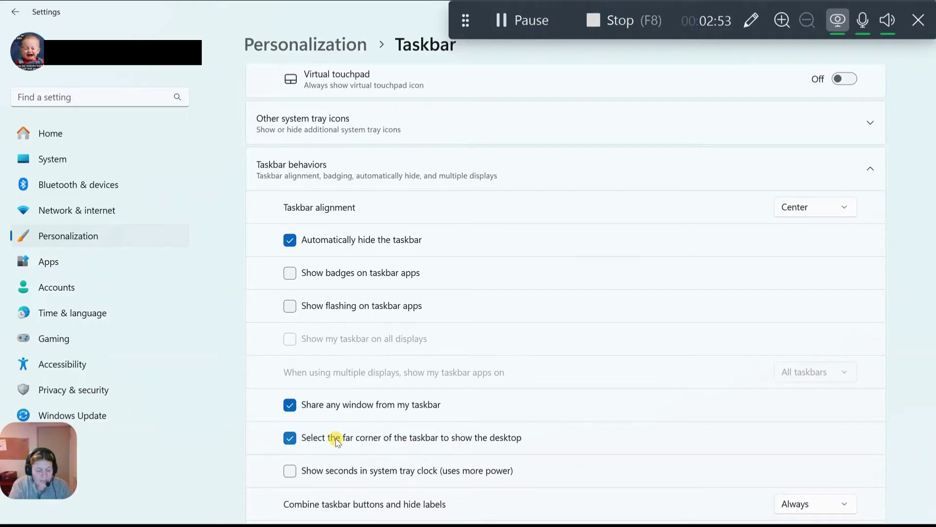
- Show the desktop with Win+D, restore windows via the far taskbar corner, then hide them again
key("super+d")
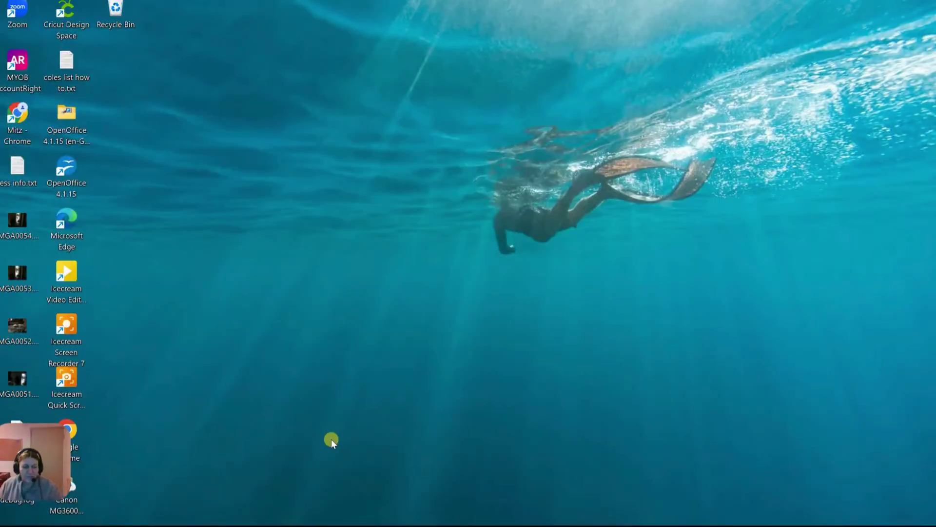
mouse_move(742, 507)
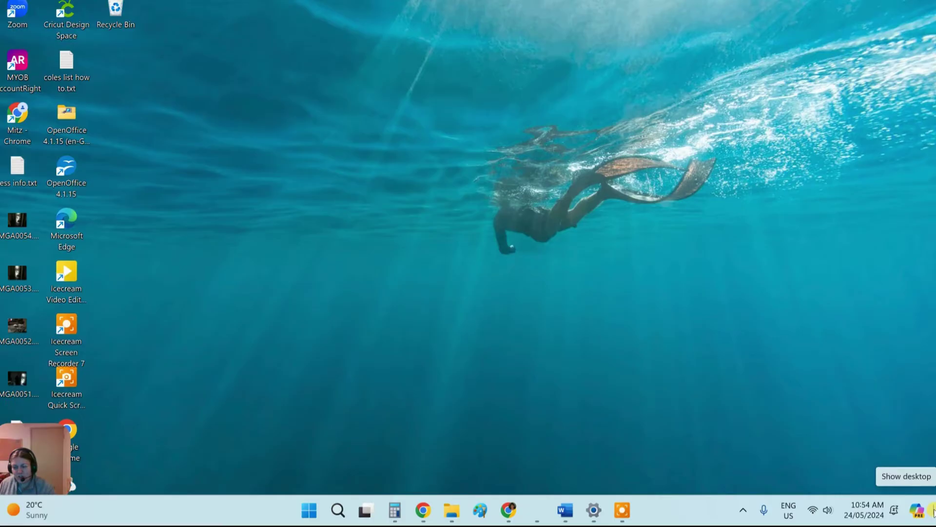
left_click(933, 510)
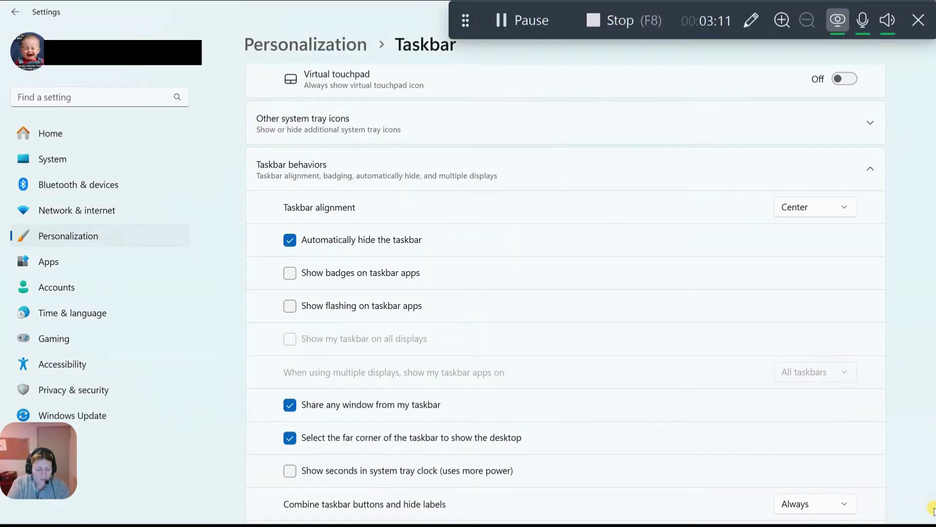
left_click(933, 509)
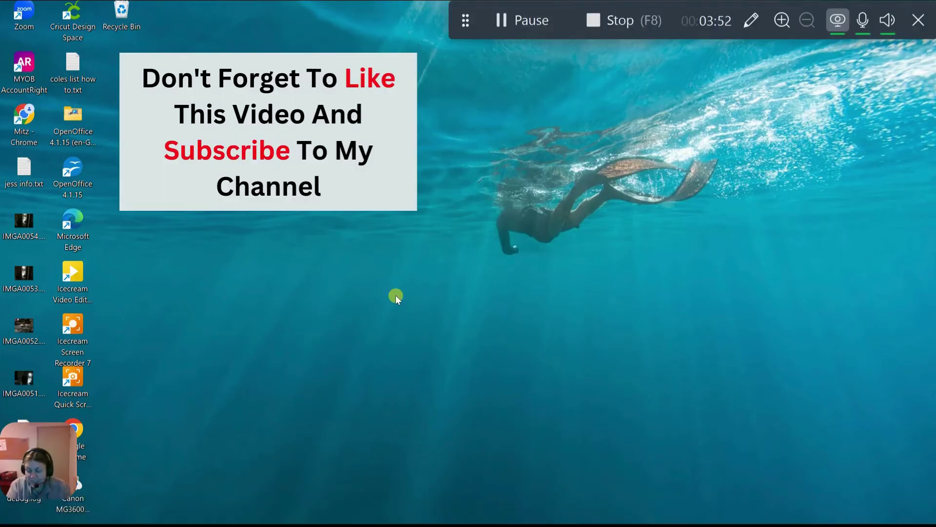
- Try voice typing with Win+H, then switch to the blank Word Document1
key("super+h")
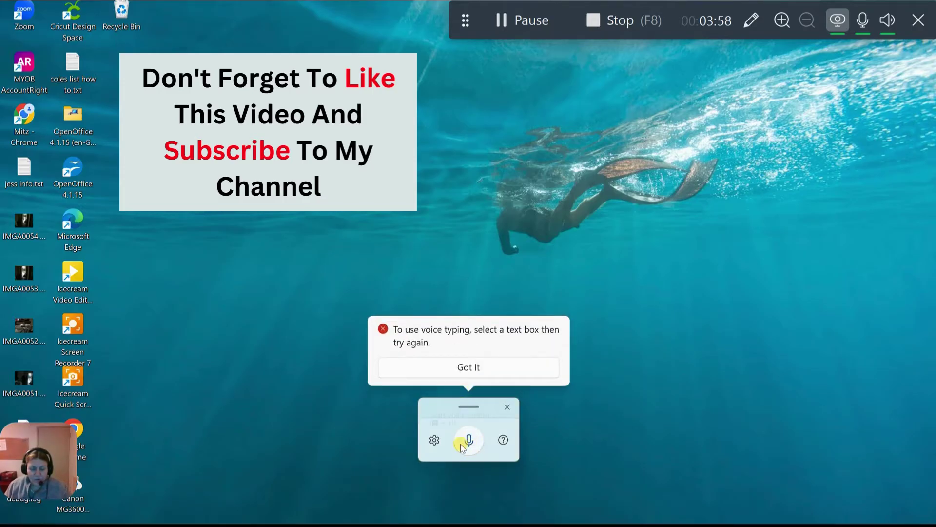
mouse_move(475, 524)
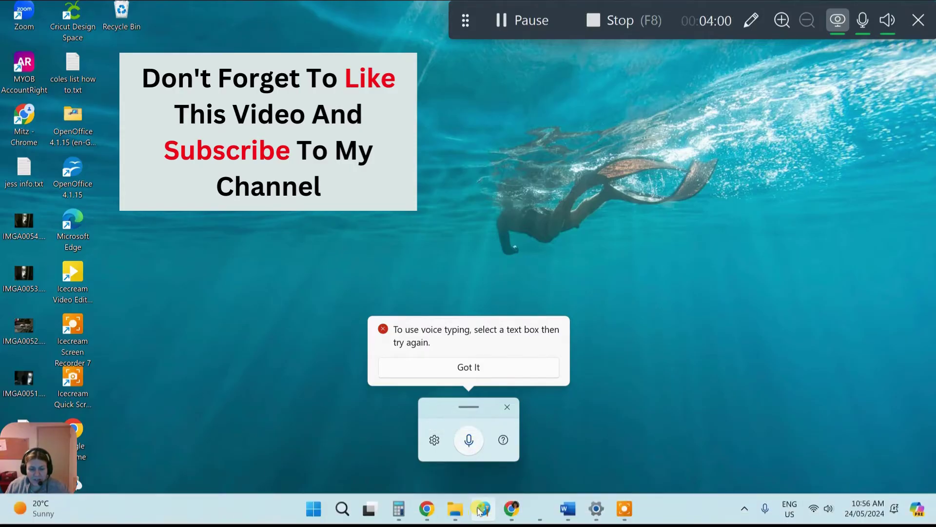
left_click(568, 510)
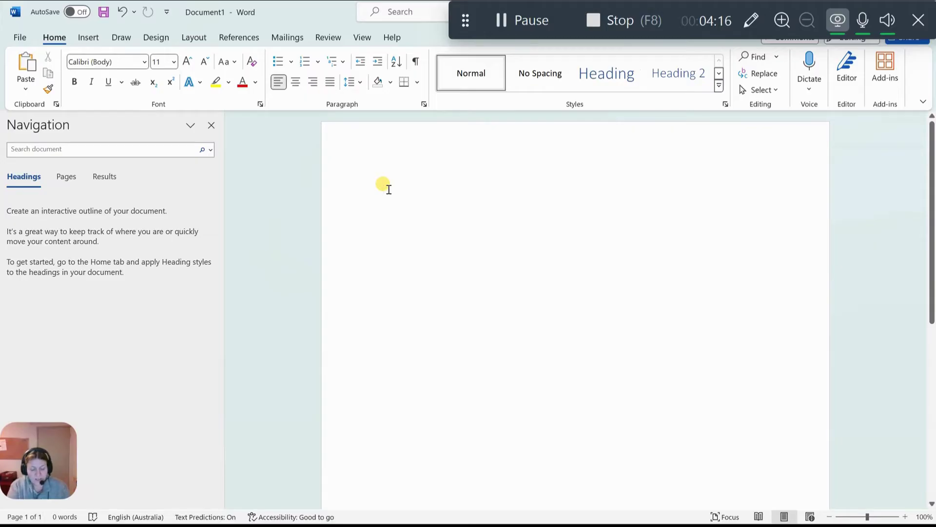
- Dictate about 110 words into Document1 with voice typing, then show the desktop
key("super+h")
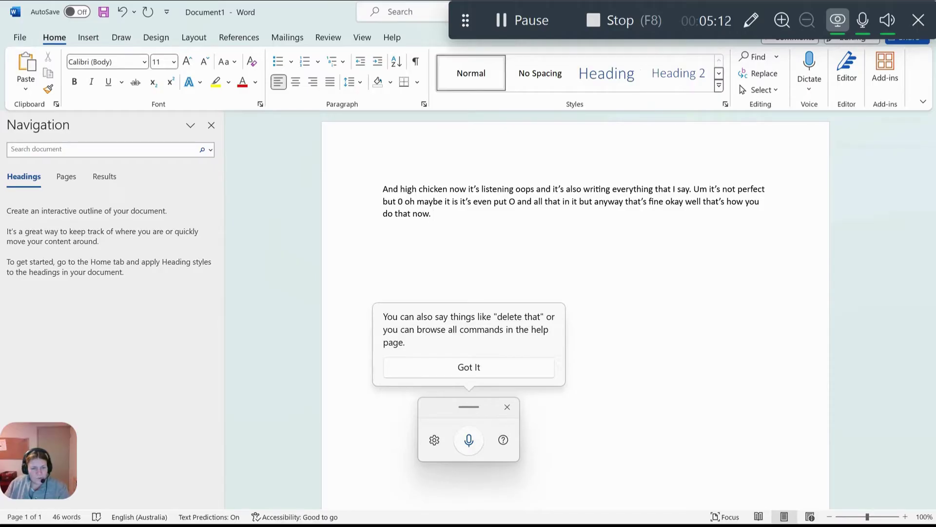
left_click(469, 442)
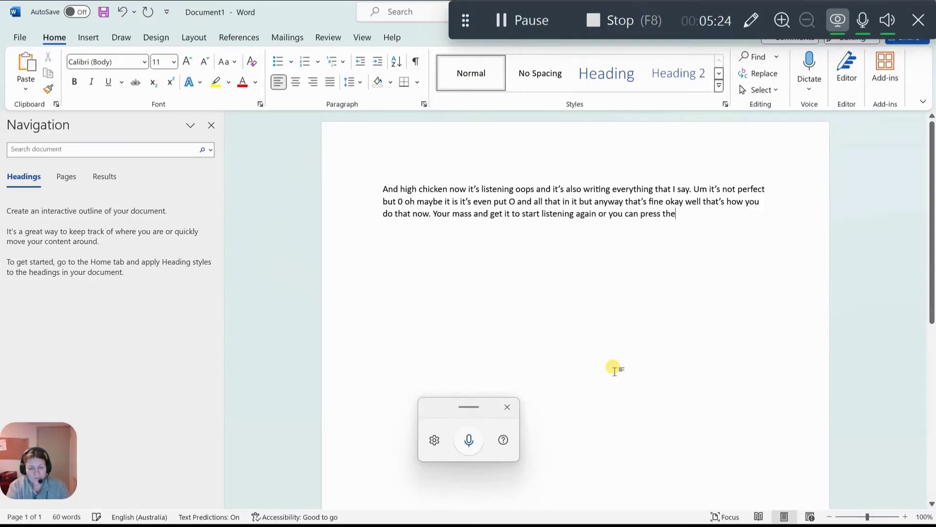
key("super+h")
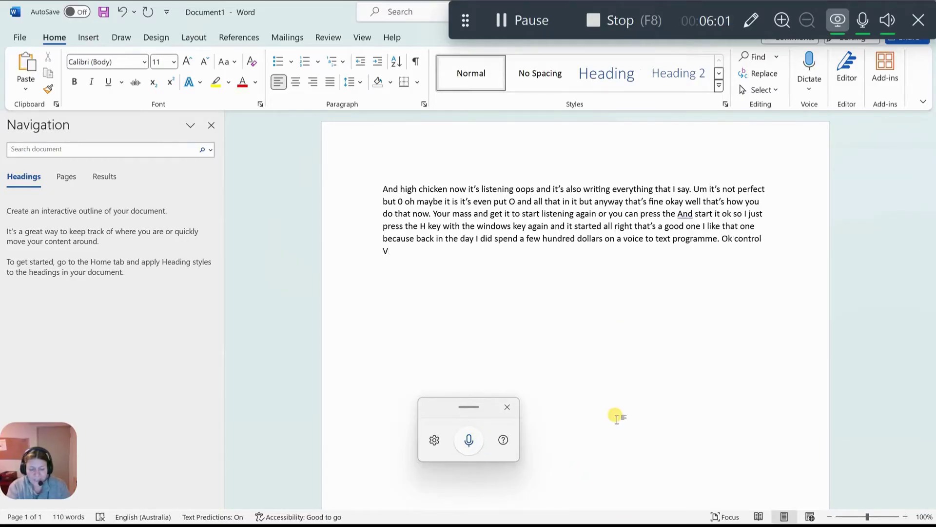
key("super+d")
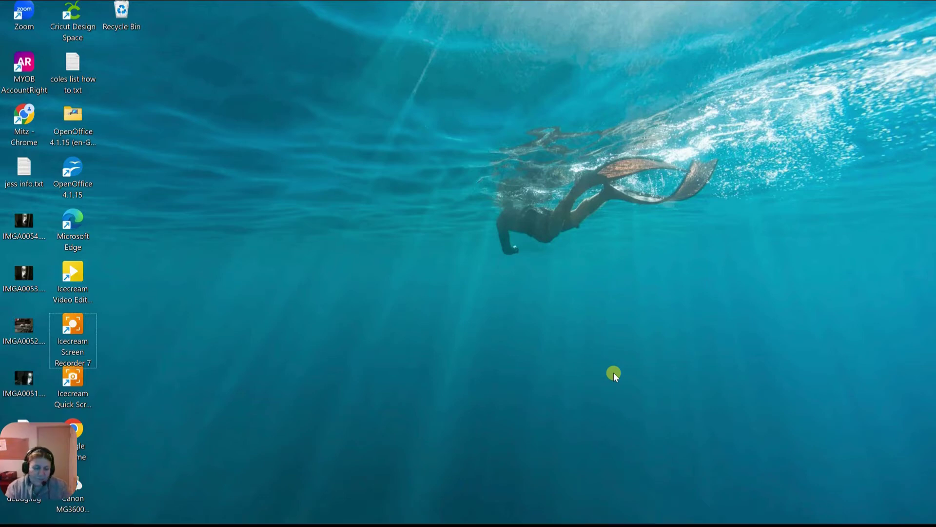
- Open the Win+V clipboard history, move it, scroll through copied items, then close it
key("super+v")
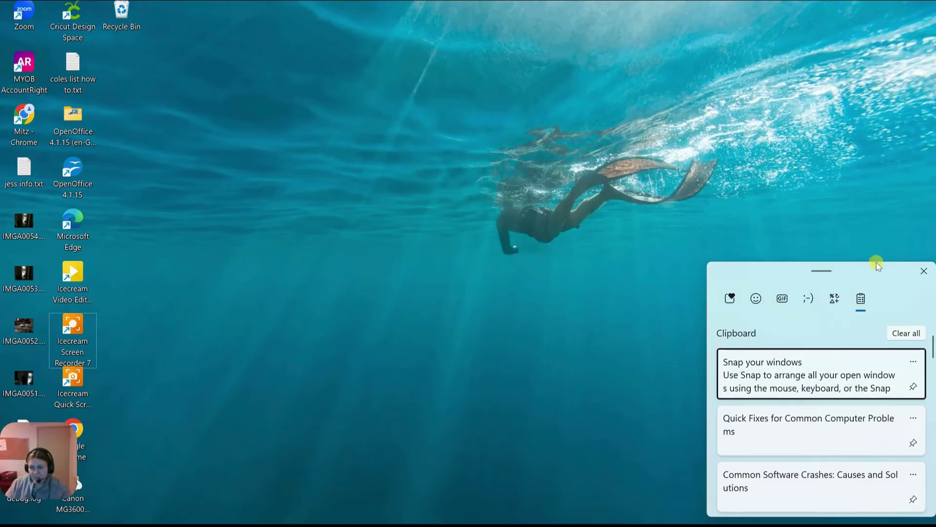
left_click_drag(880, 273, 447, 97)
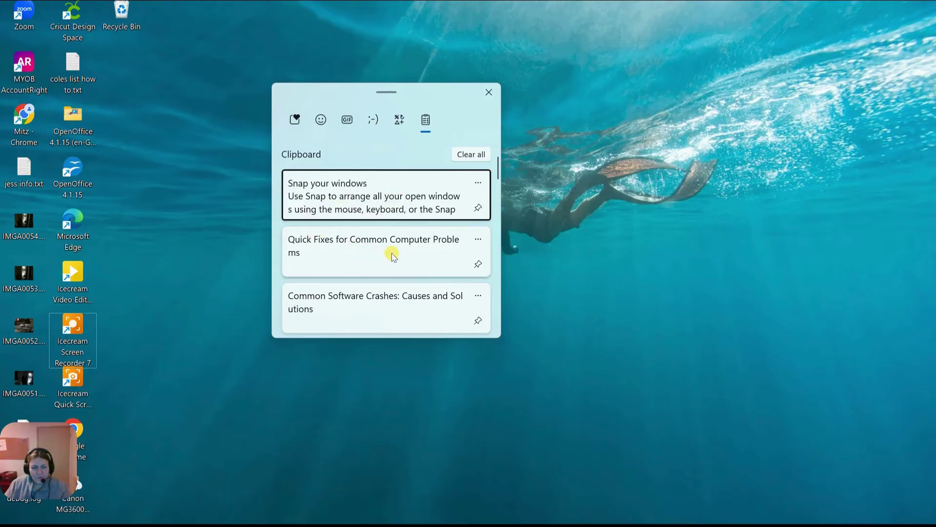
scroll(441, 254, "down", 3)
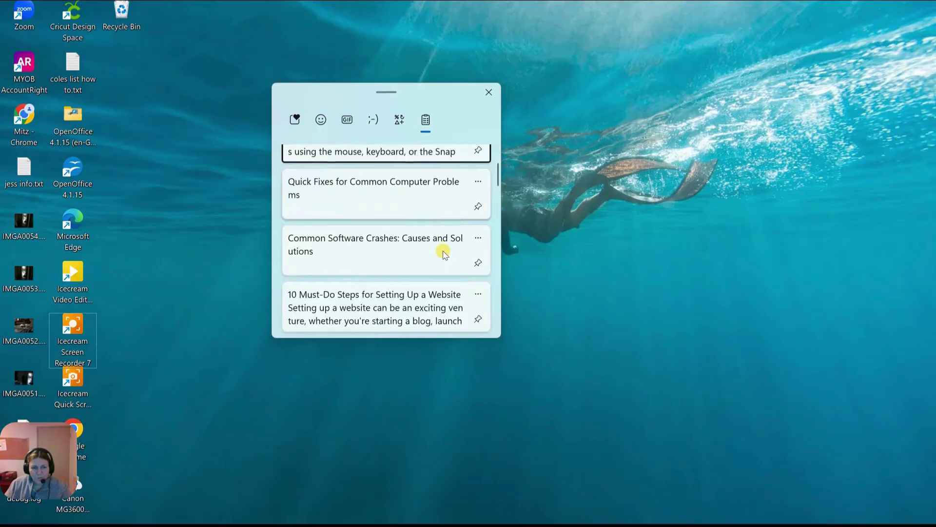
scroll(443, 254, "down", 6)
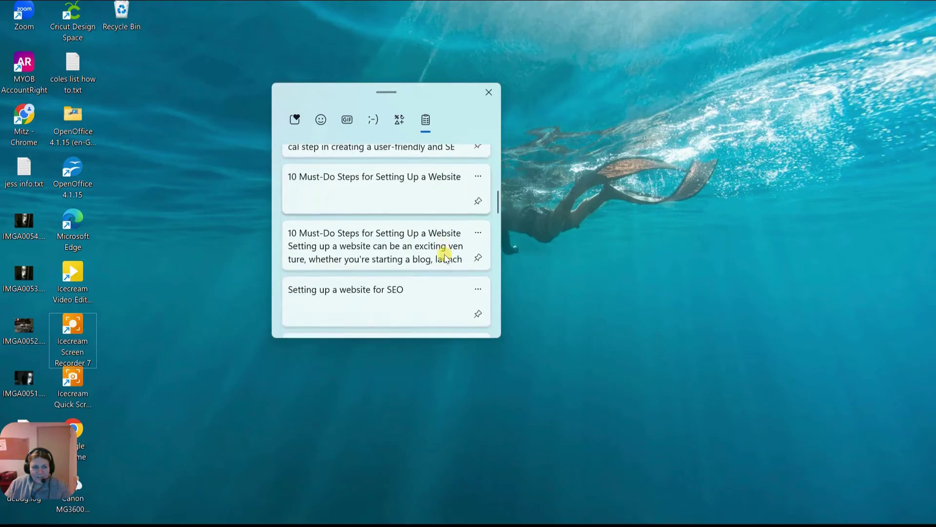
scroll(444, 257, "down", 5)
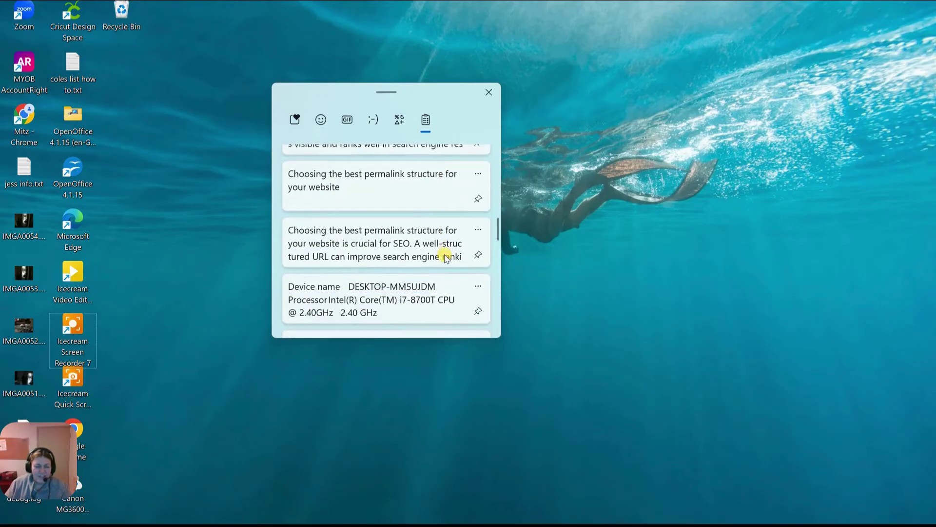
scroll(445, 257, "down", 3)
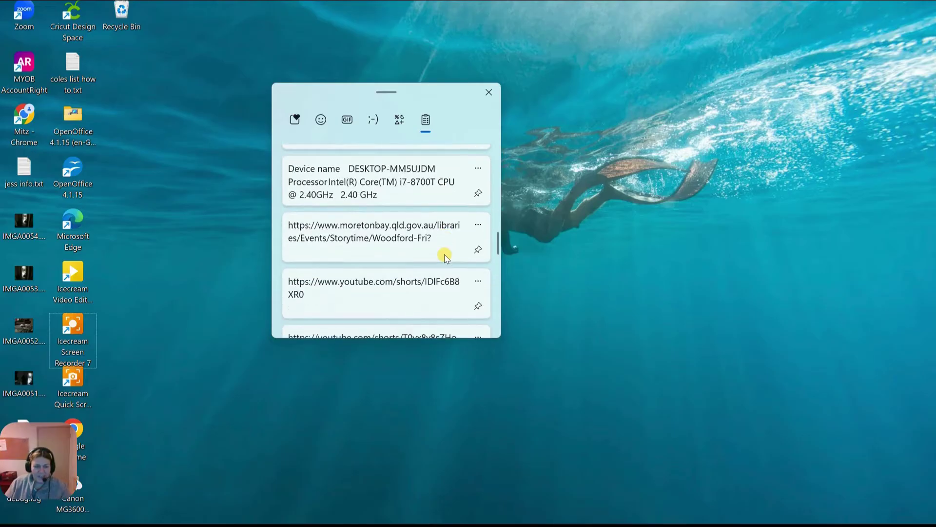
scroll(445, 258, "down", 1)
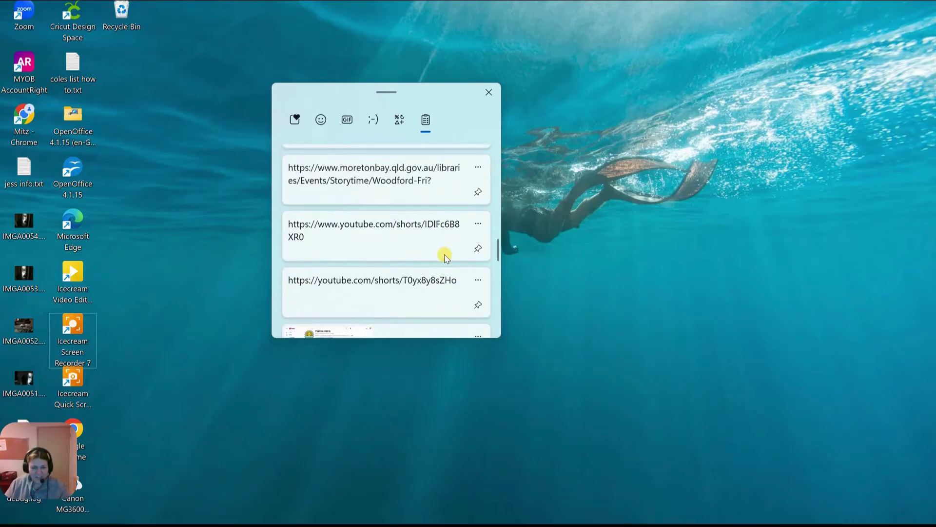
scroll(445, 257, "down", 3)
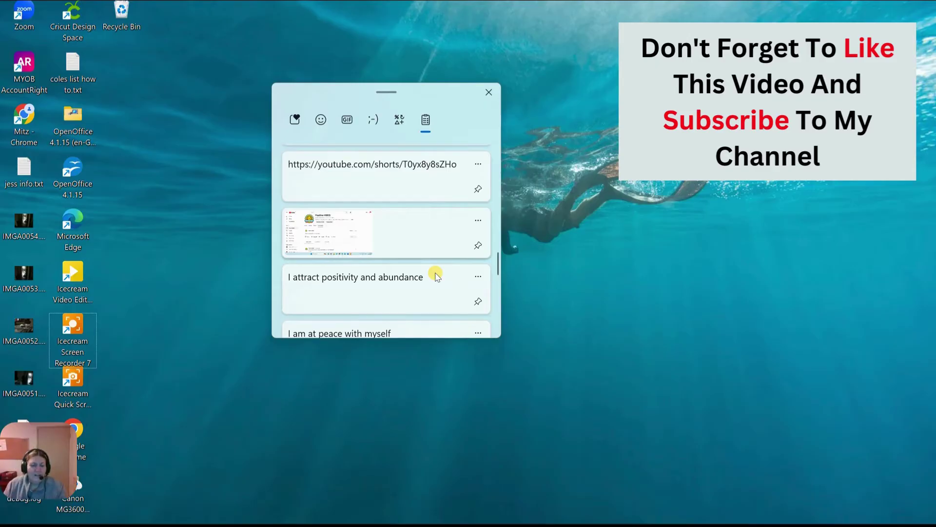
scroll(435, 276, "down", 5)
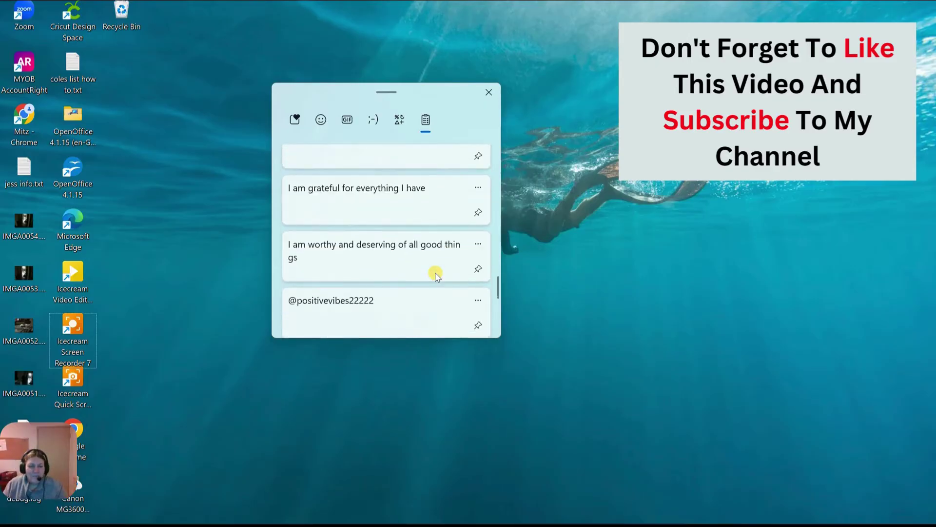
scroll(436, 276, "down", 5)
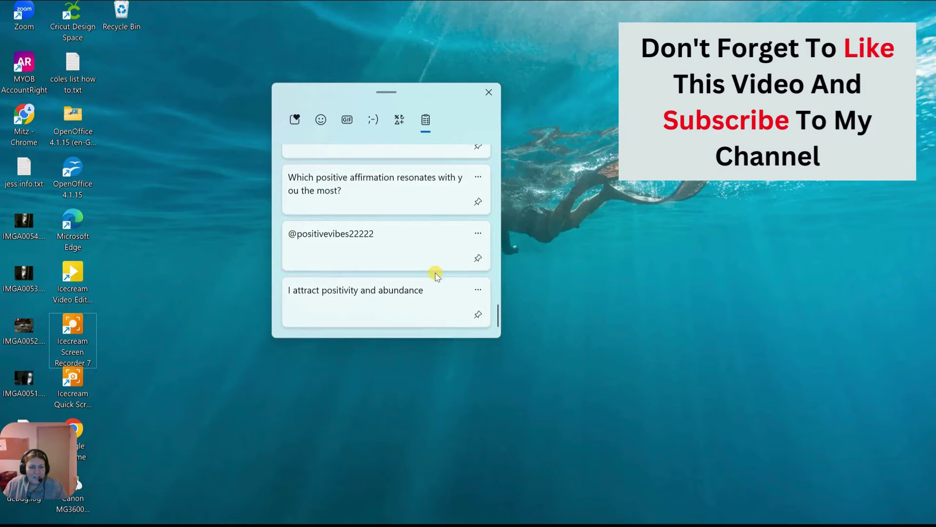
scroll(435, 275, "up", 5)
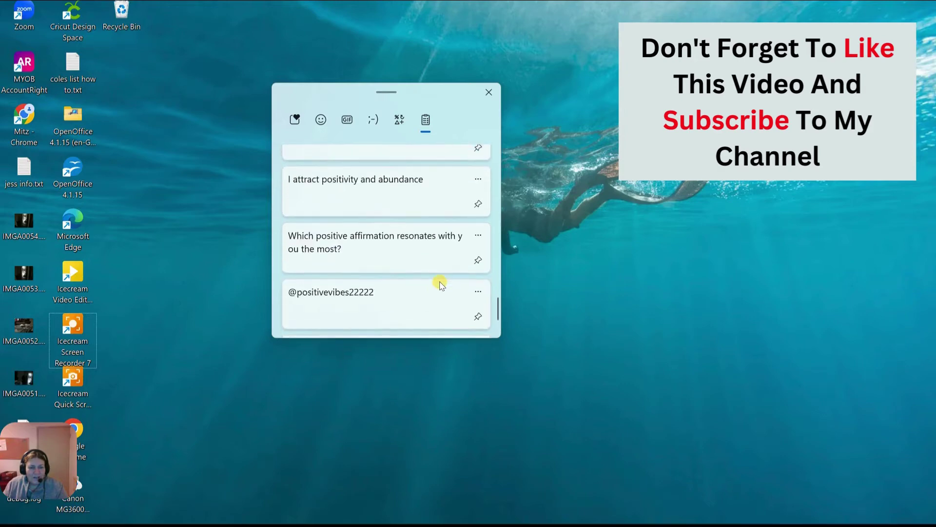
scroll(440, 284, "up", 10)
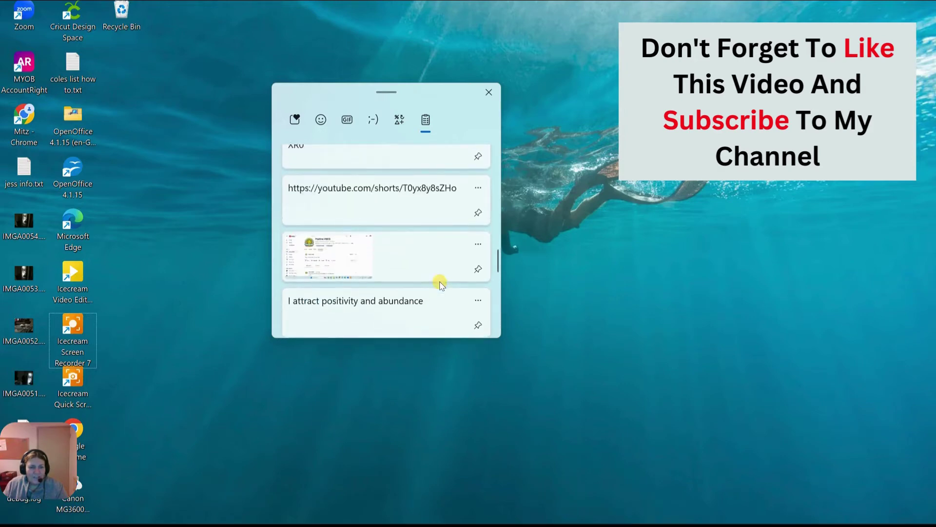
scroll(439, 282, "up", 15)
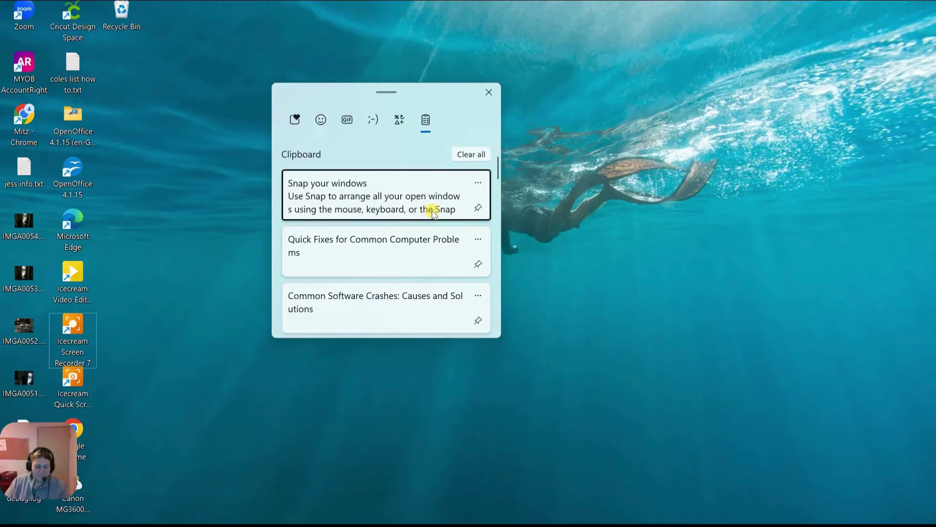
left_click(432, 213)
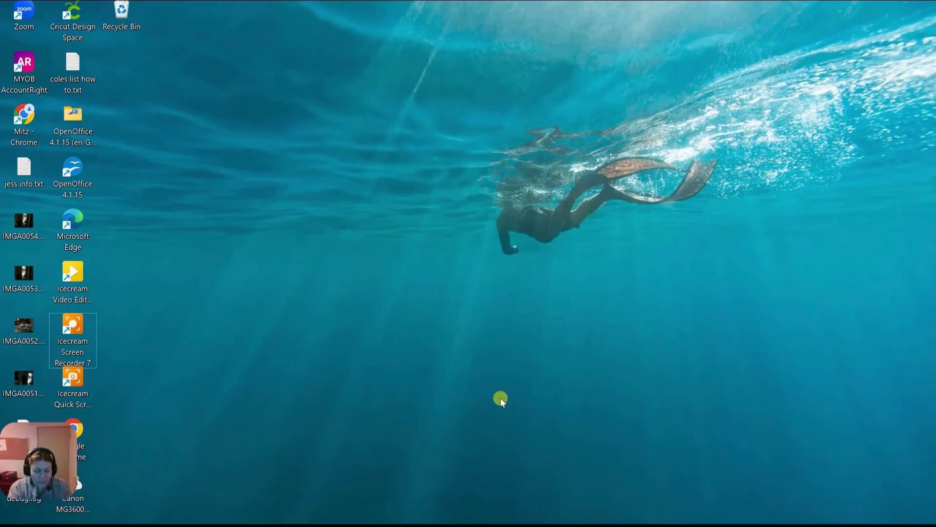
key("super+s")
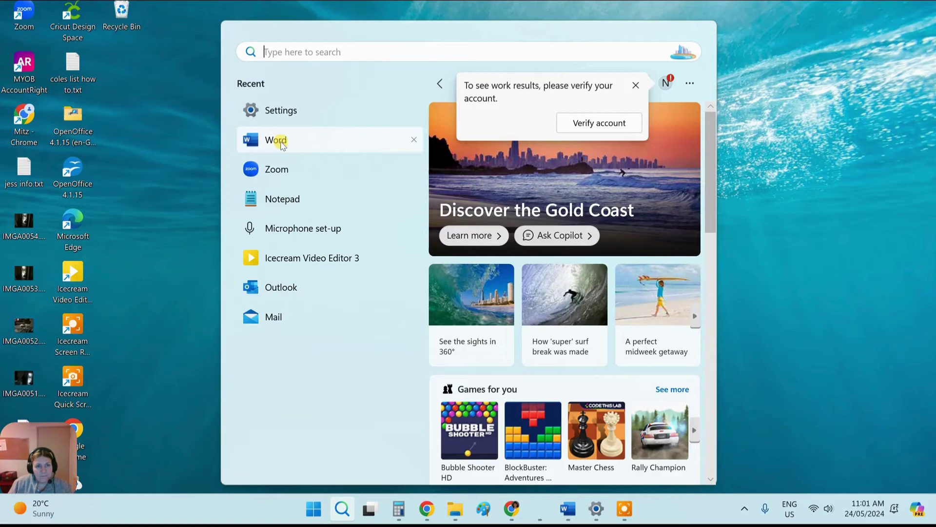
left_click(766, 196)
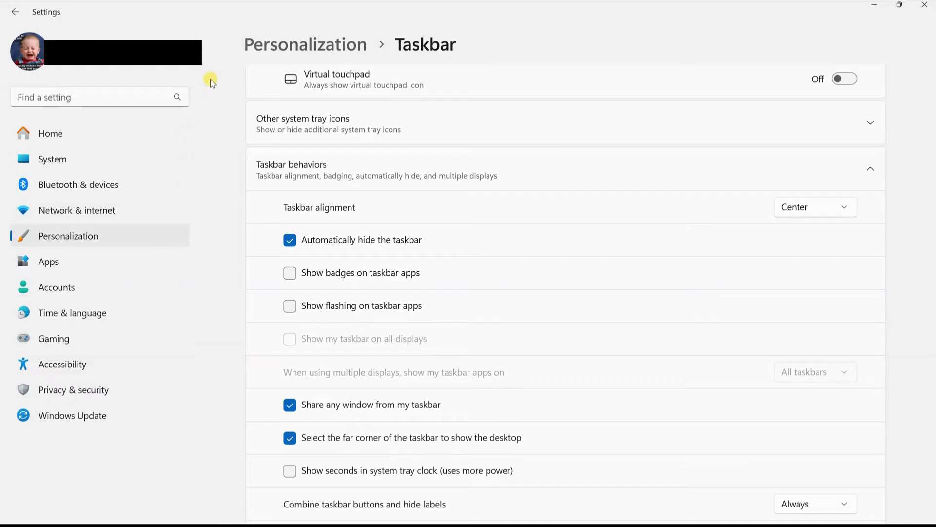
left_click(60, 136)
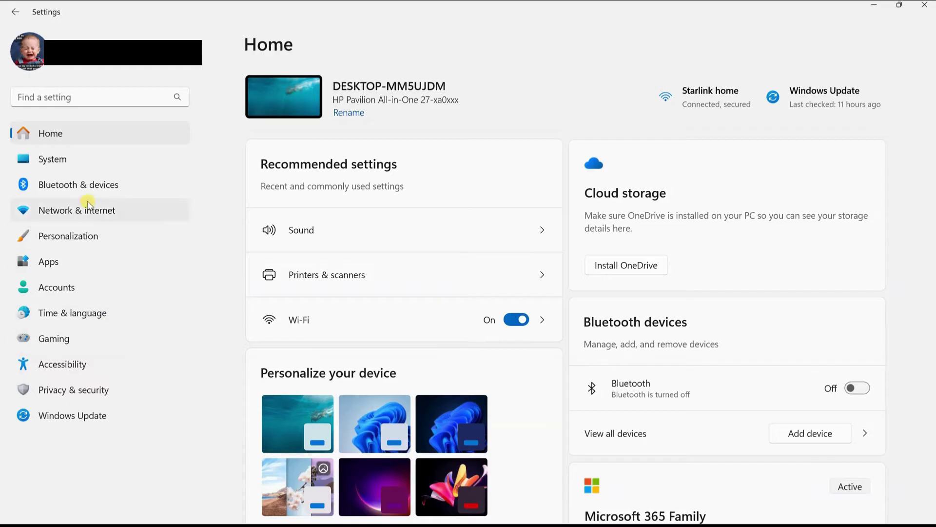
left_click(61, 165)
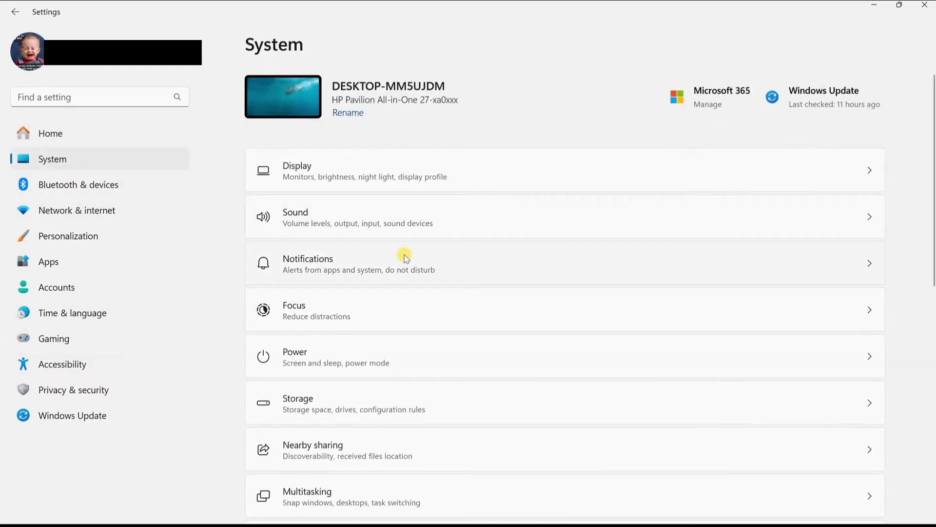
scroll(403, 258, "down", 3)
scroll(403, 271, "up", 3)
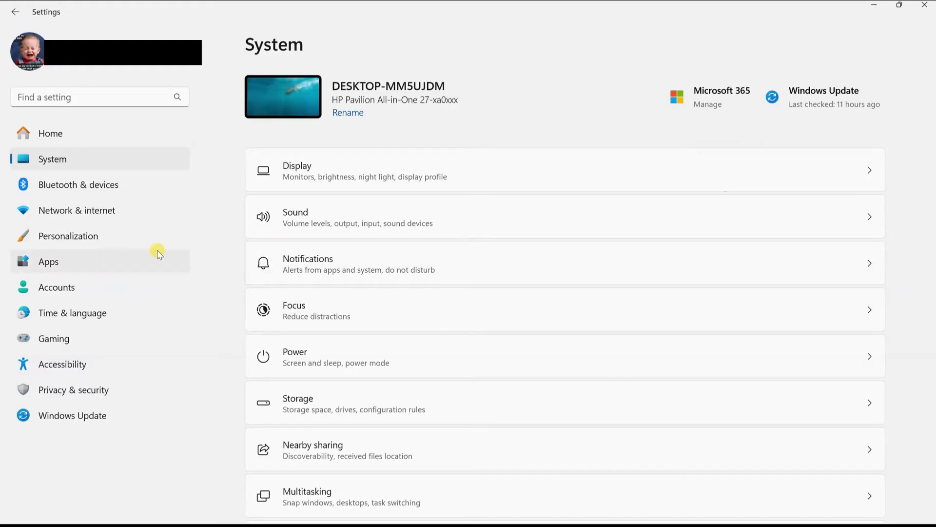
left_click(872, 7)
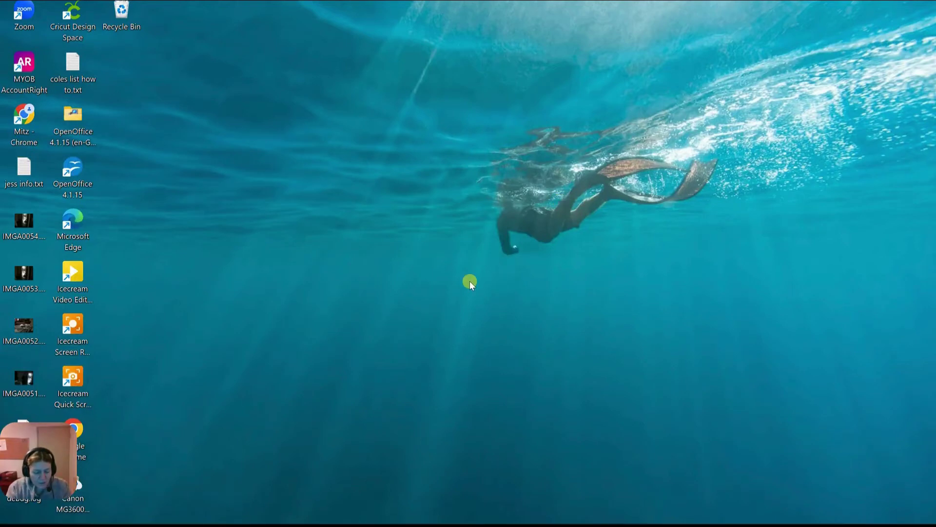
key("super")
key("super")
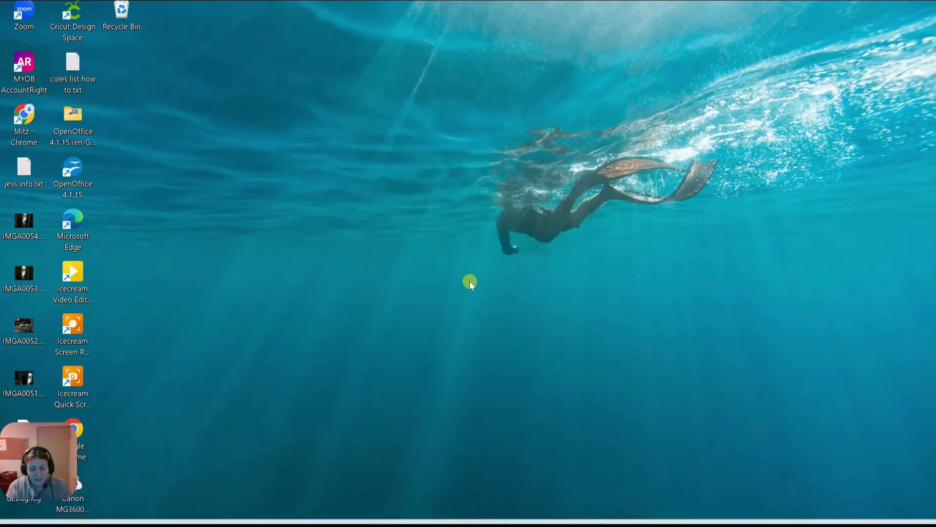
key("super+x")
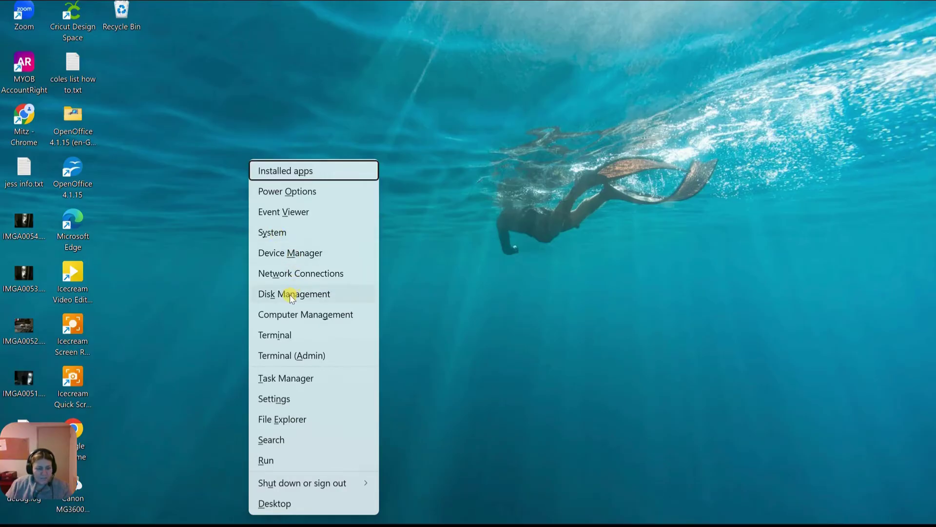
left_click(298, 315)
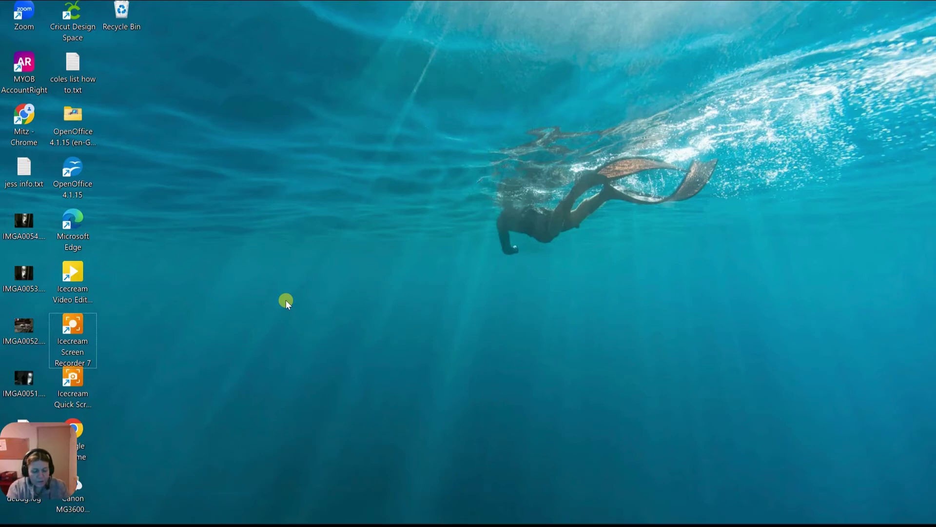
key("super+s")
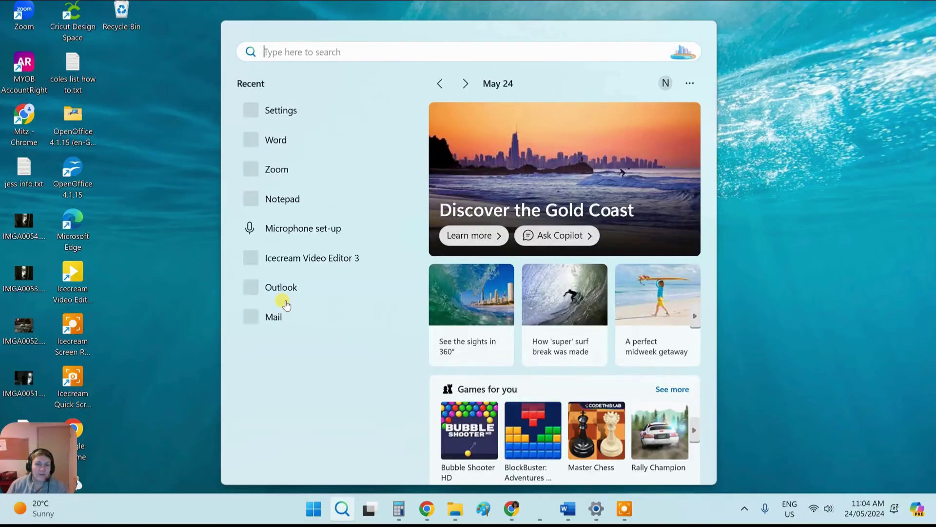
key("Return")
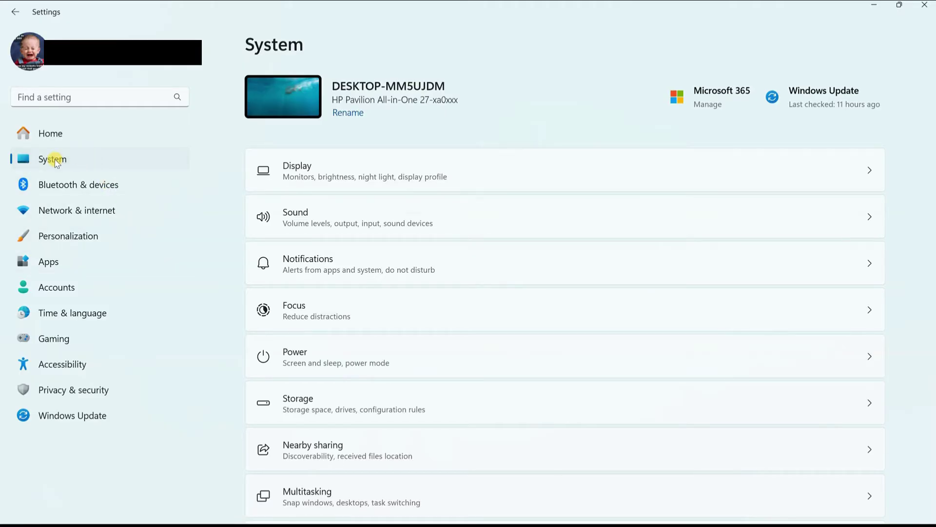
scroll(404, 331, "down", 5)
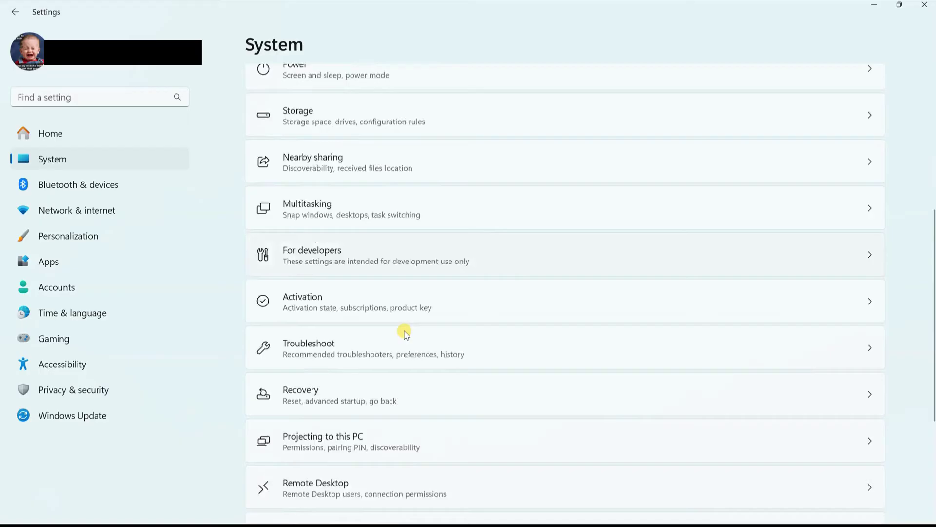
scroll(404, 332, "down", 4)
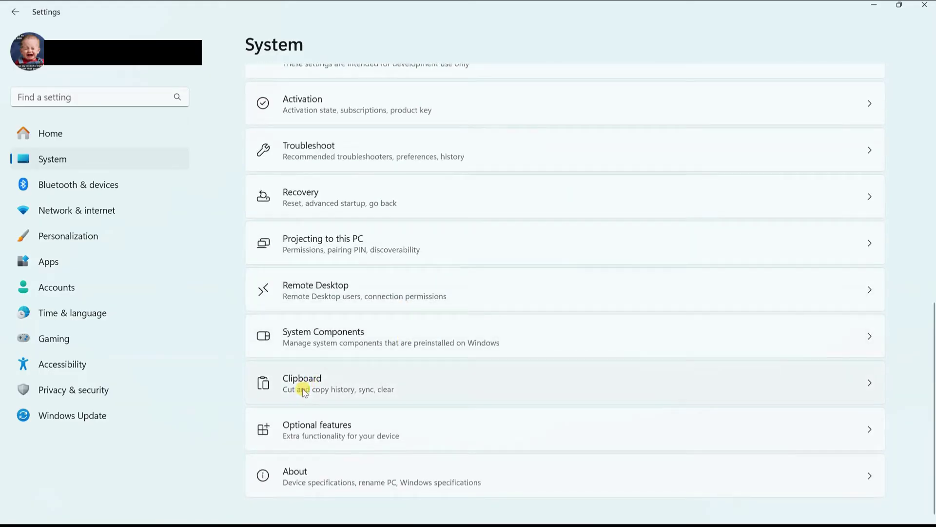
left_click(351, 384)
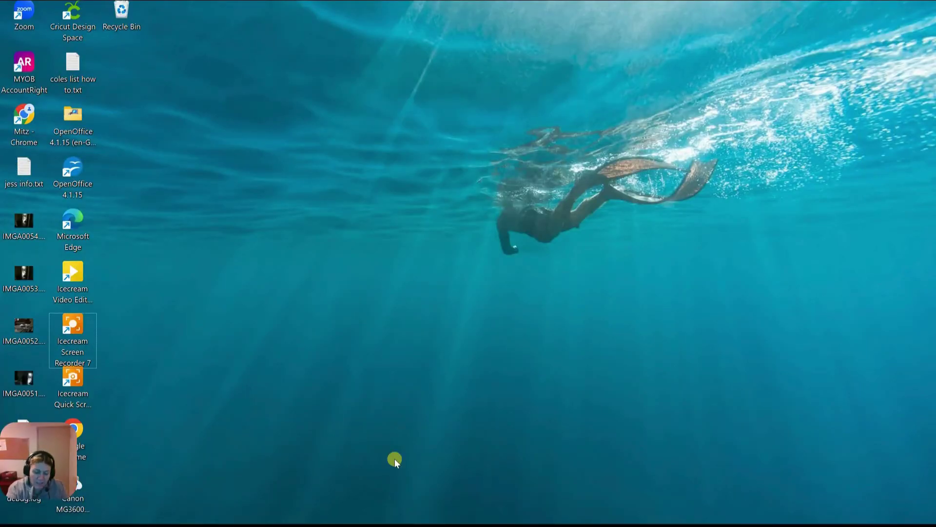
- Via Win+X, reach Settings > Personalization > Taskbar and switch Task view on
key("super+x")
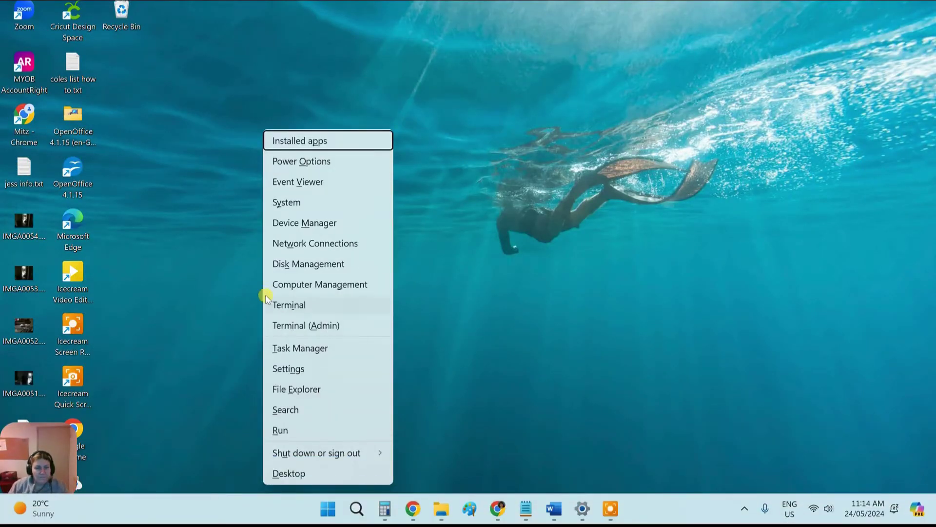
left_click(295, 203)
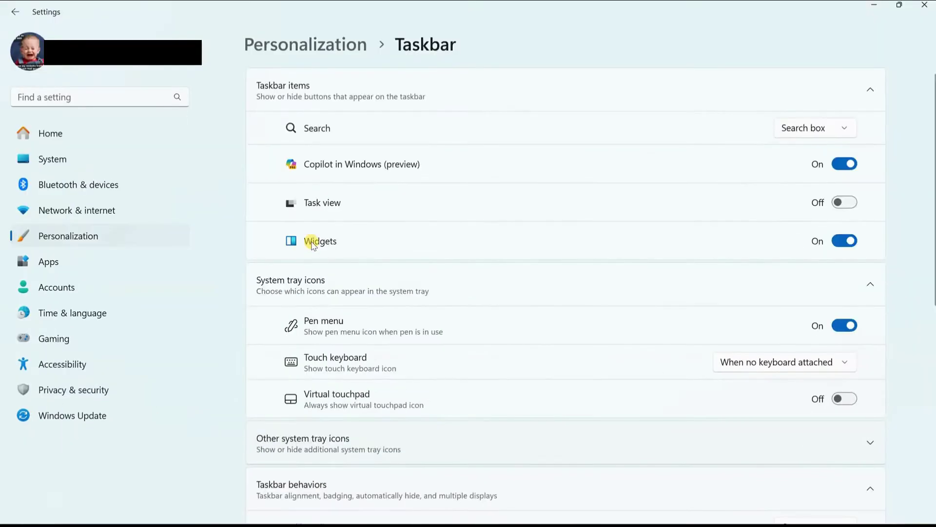
left_click(64, 164)
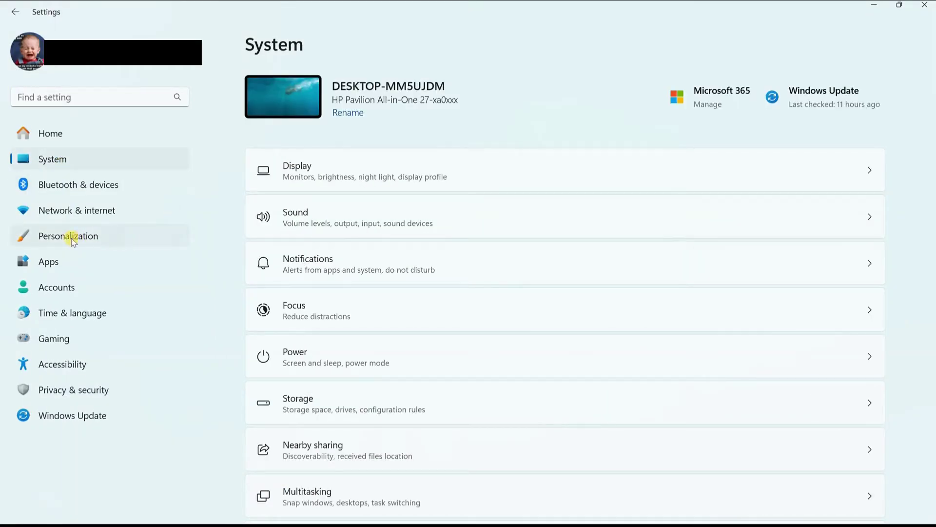
left_click(85, 238)
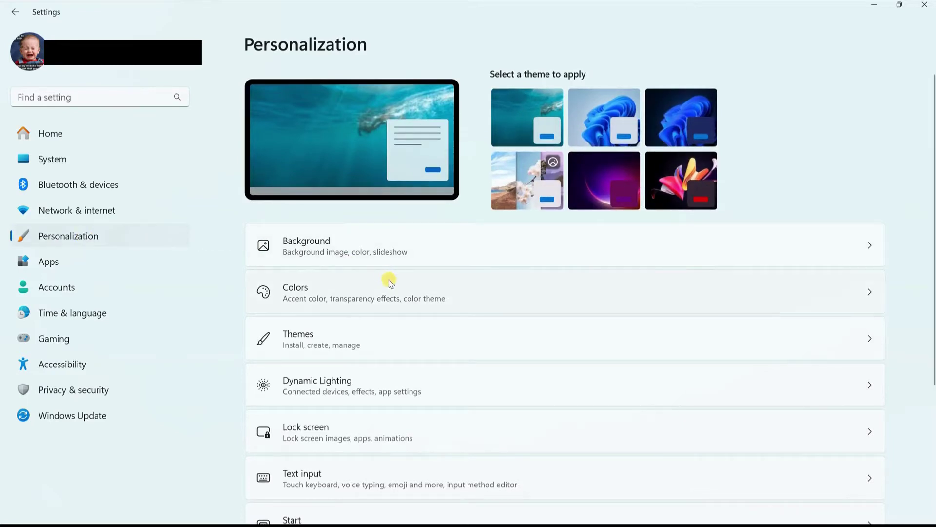
scroll(388, 291, "down", 3)
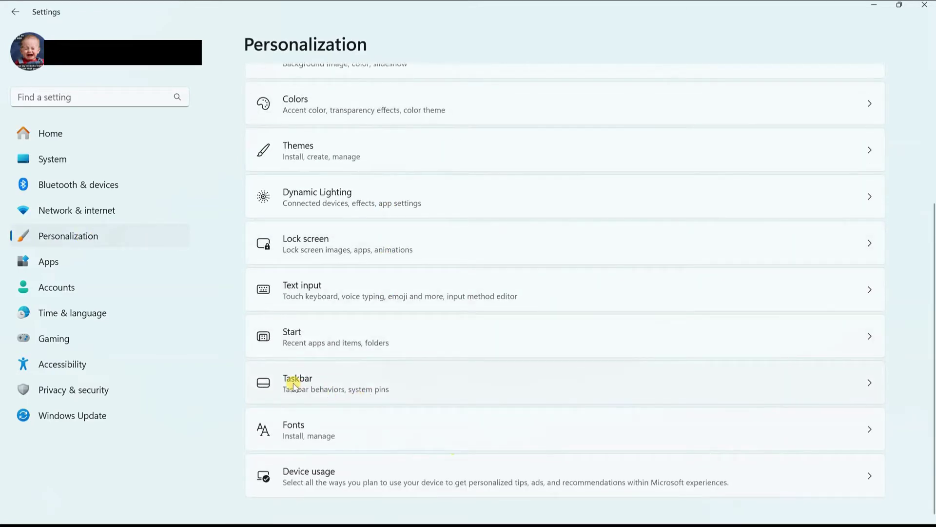
left_click(319, 382)
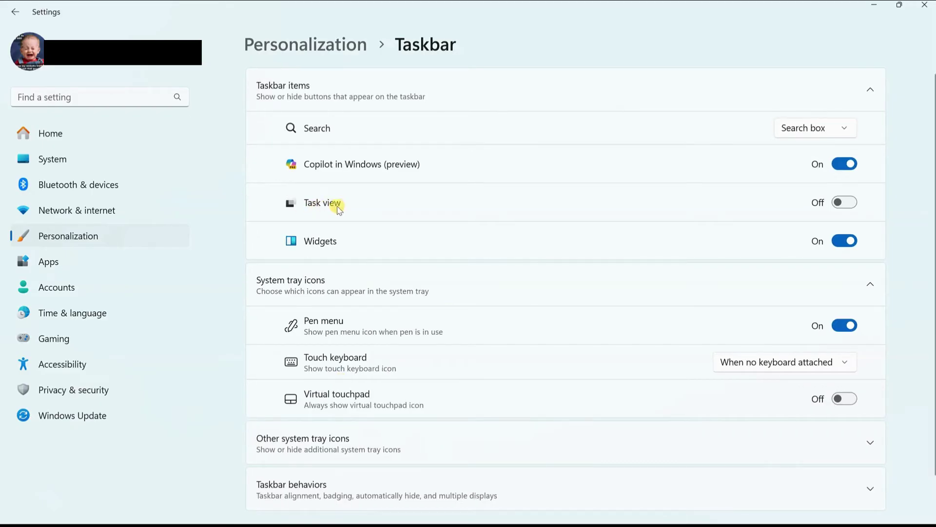
left_click(850, 203)
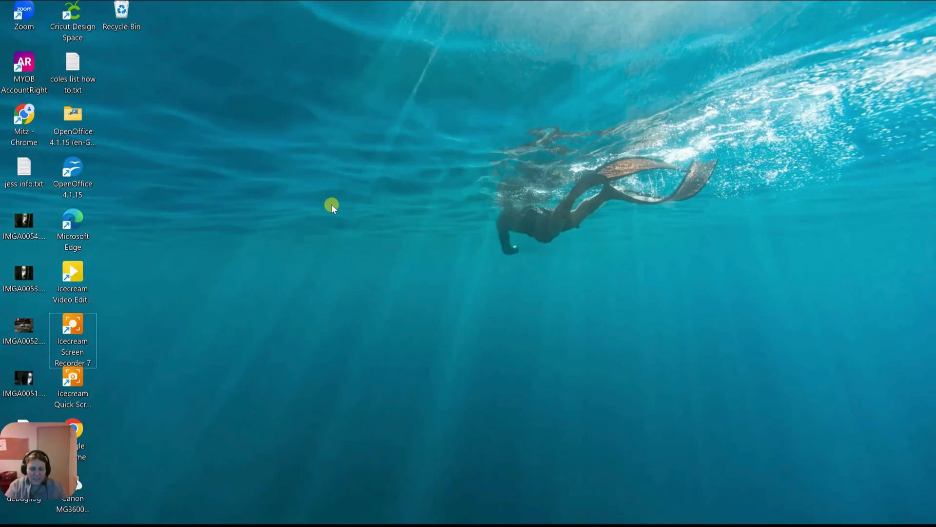
mouse_move(429, 521)
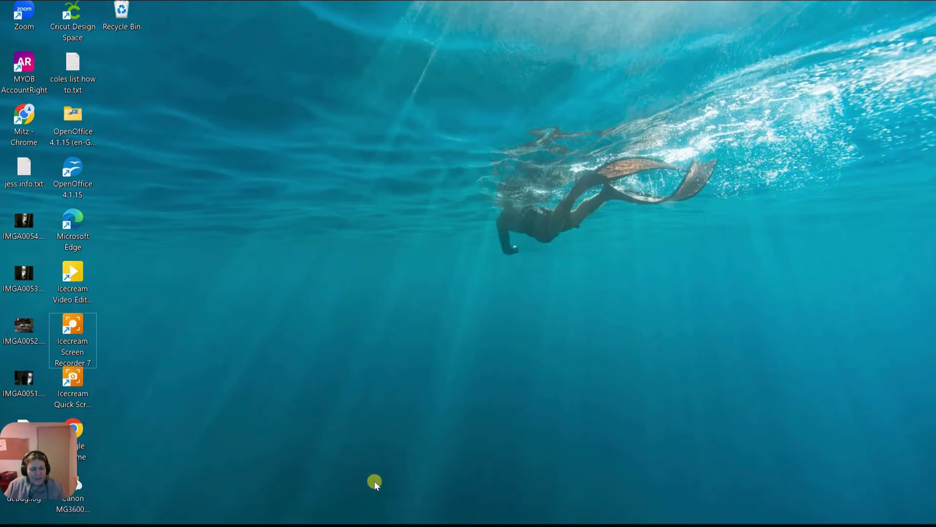
mouse_move(371, 513)
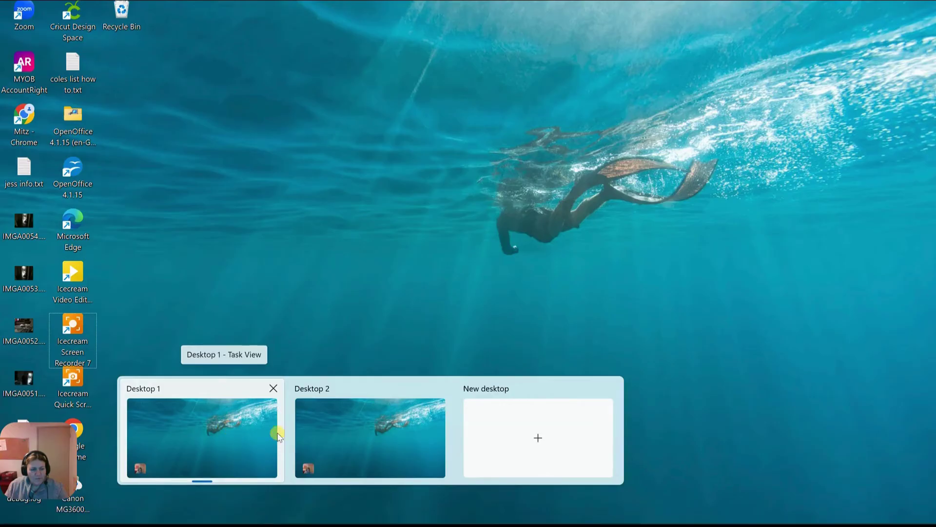
left_click(368, 433)
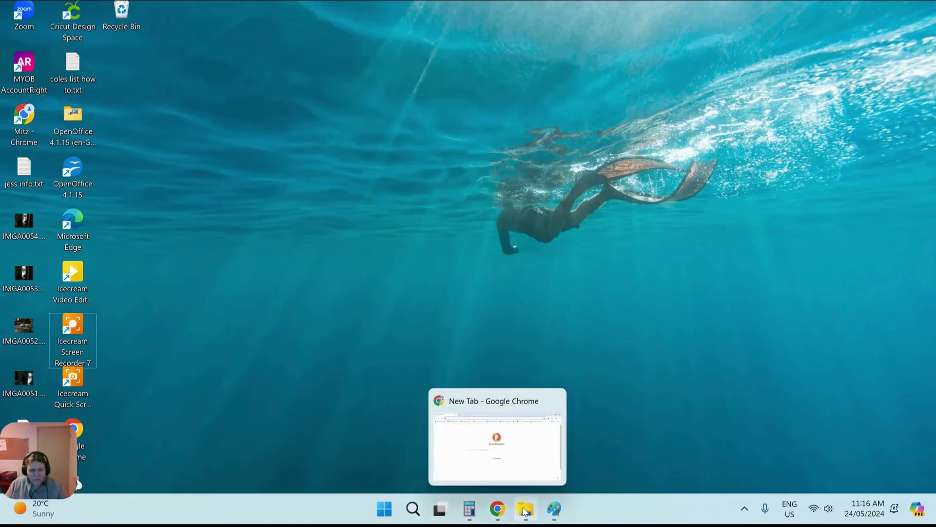
mouse_move(526, 511)
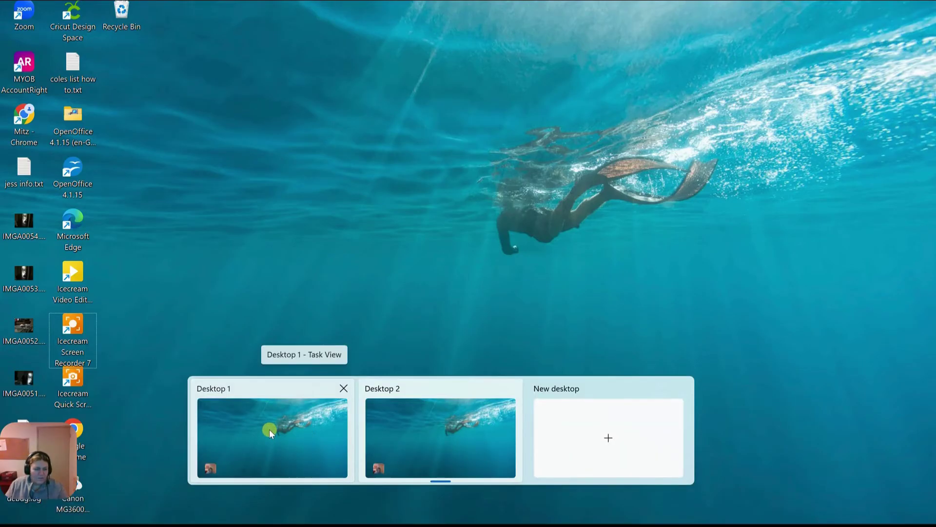
left_click(270, 431)
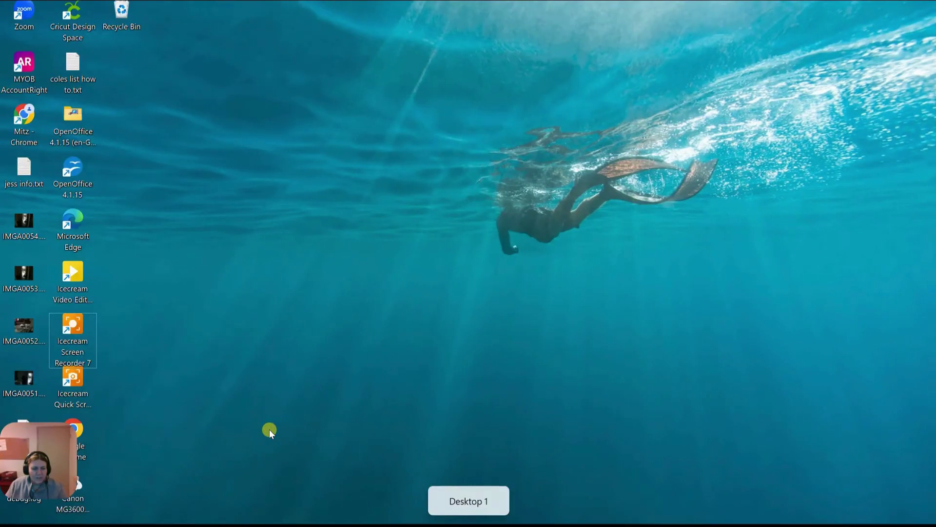
mouse_move(376, 522)
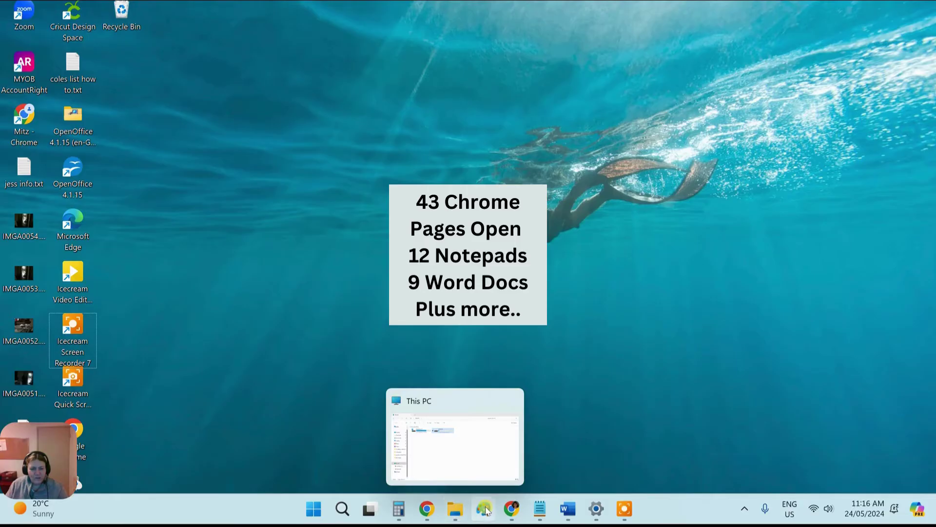
mouse_move(515, 515)
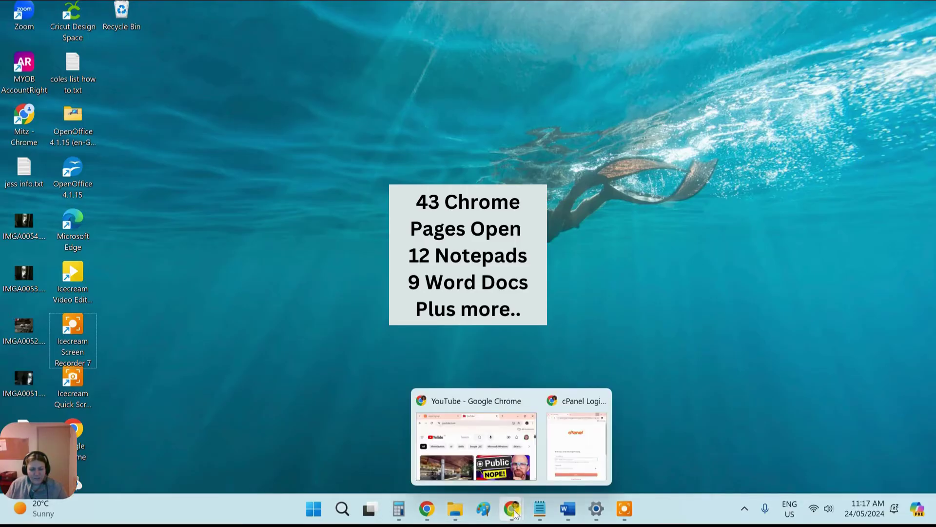
mouse_move(429, 509)
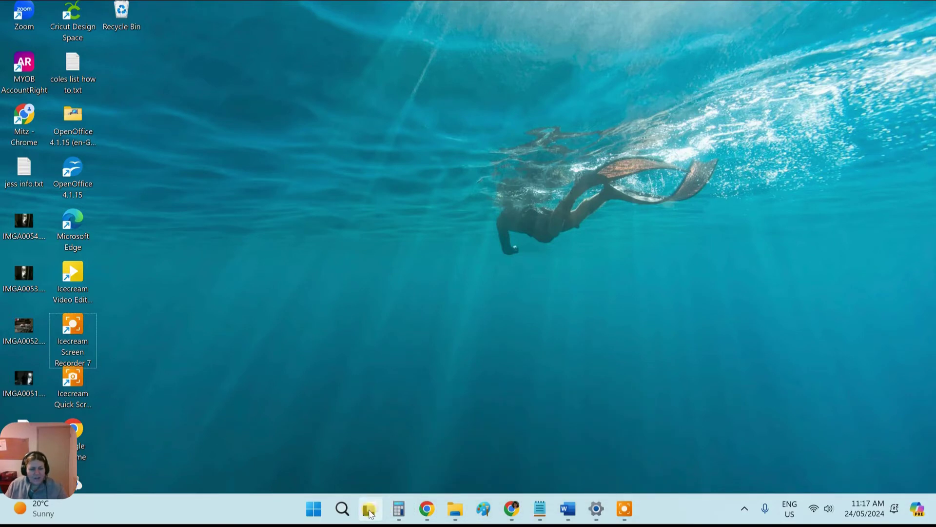
- Switch to Desktop 2, bring up This PC showing C: at 37.5 GB free, then press Win+X
left_click(369, 511)
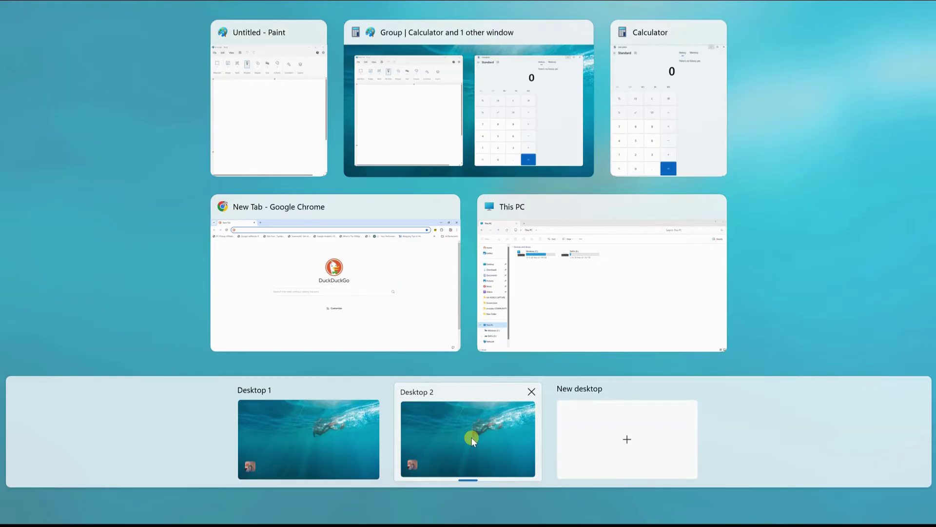
left_click(471, 437)
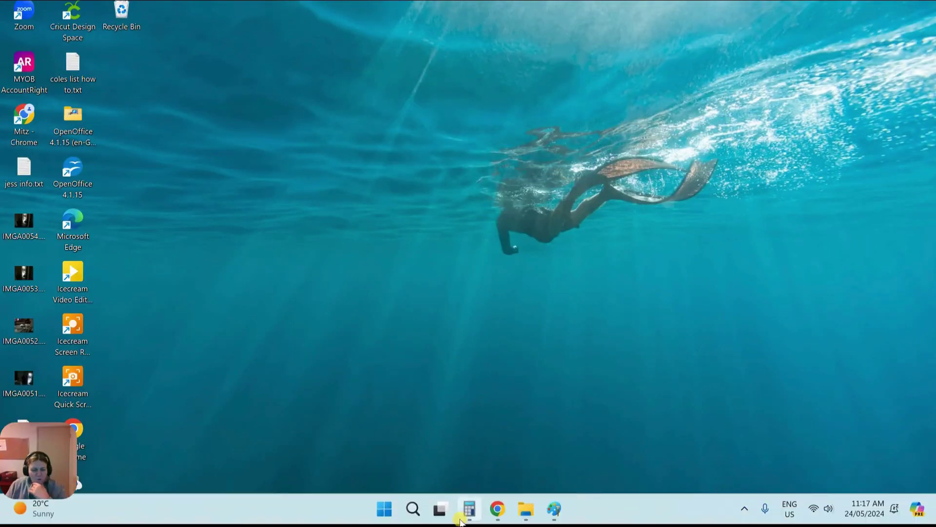
mouse_move(526, 508)
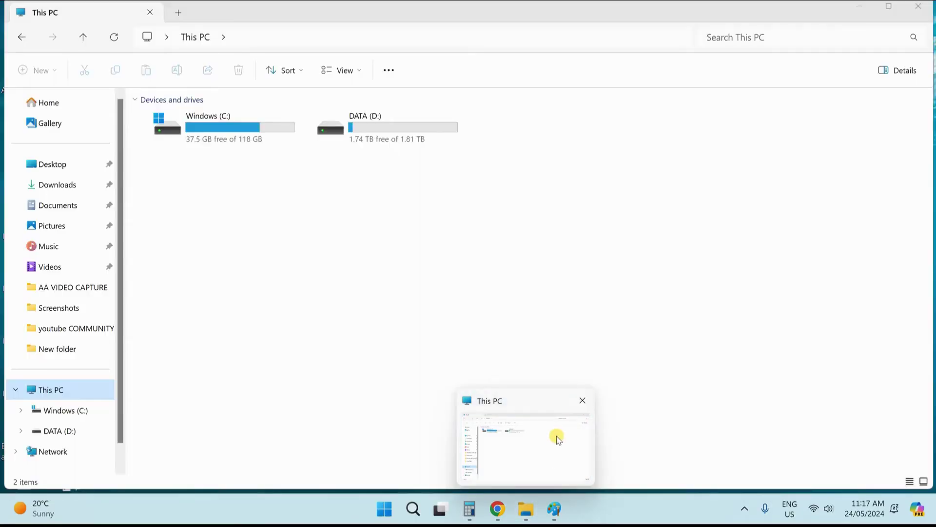
left_click(554, 434)
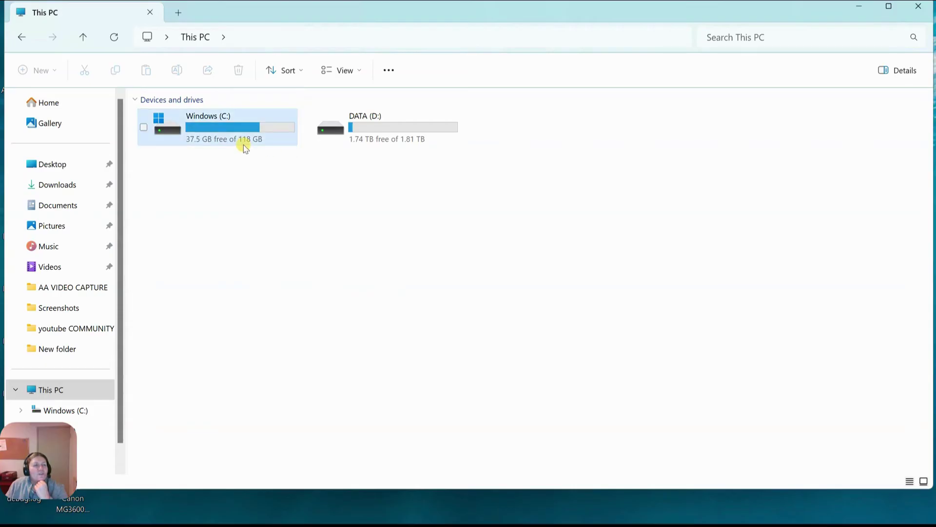
mouse_move(248, 144)
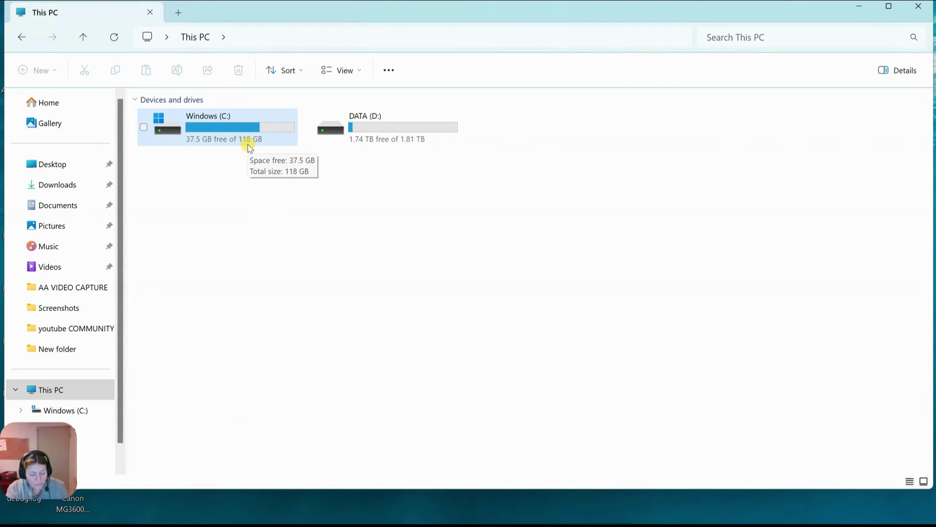
key("super+x")
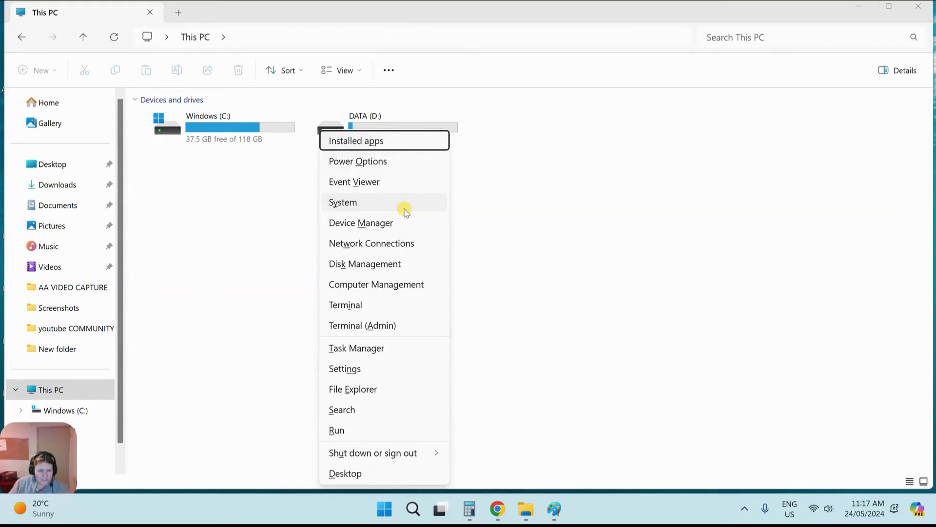
- Check System > About (i7-8700T, 16.0 GB RAM), then return to the desktop
left_click(343, 202)
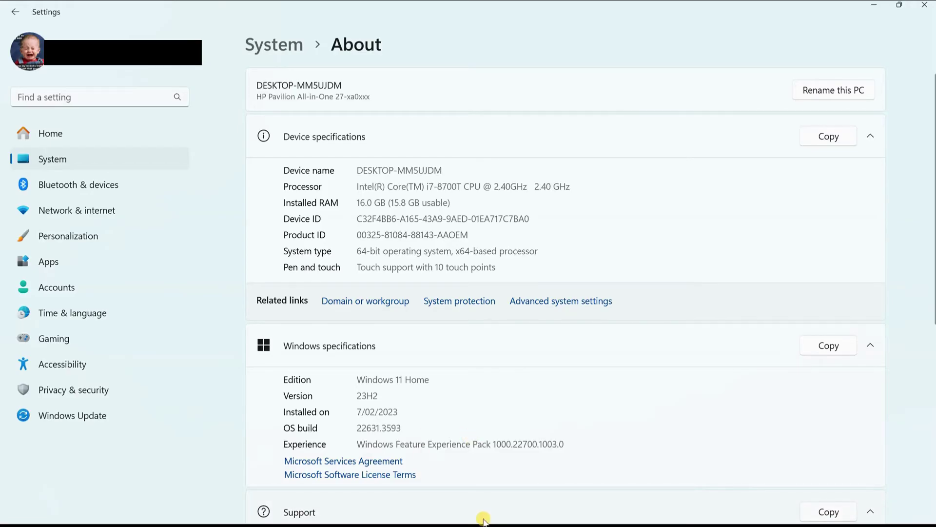
key("super+d")
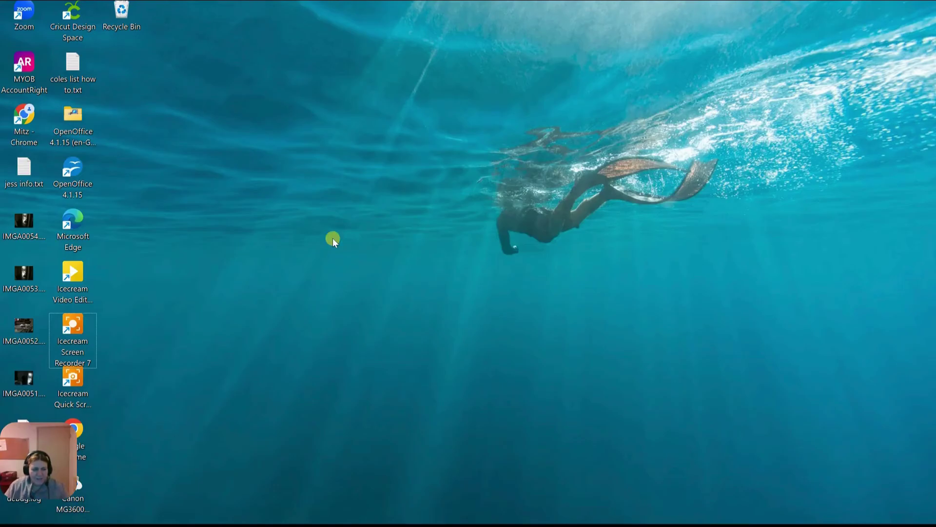
- Bring the This PC window back from the taskbar, look inside a drive, then return to This PC
mouse_move(511, 509)
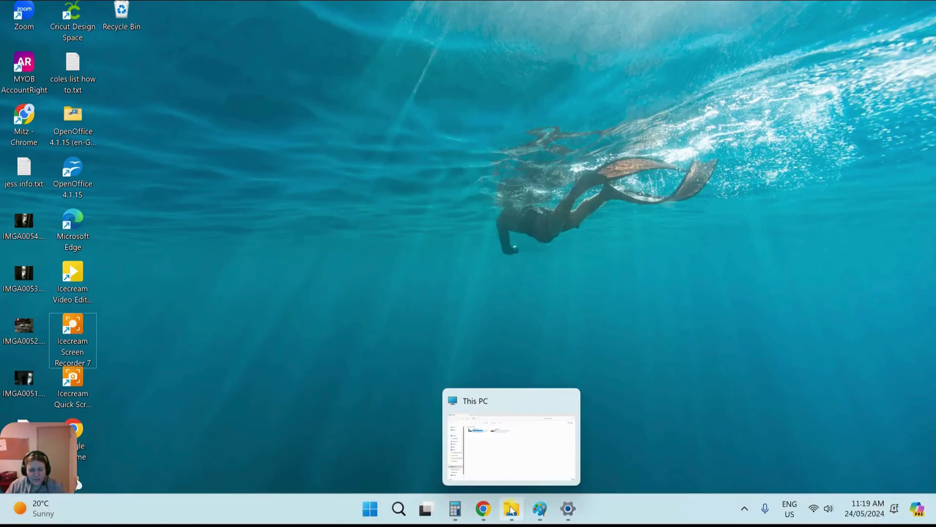
left_click(511, 511)
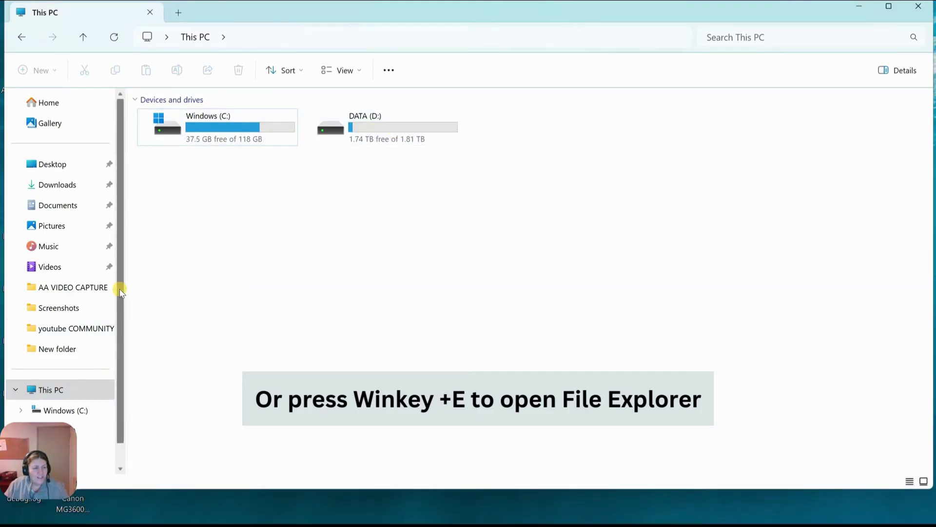
scroll(120, 293, "down", 1)
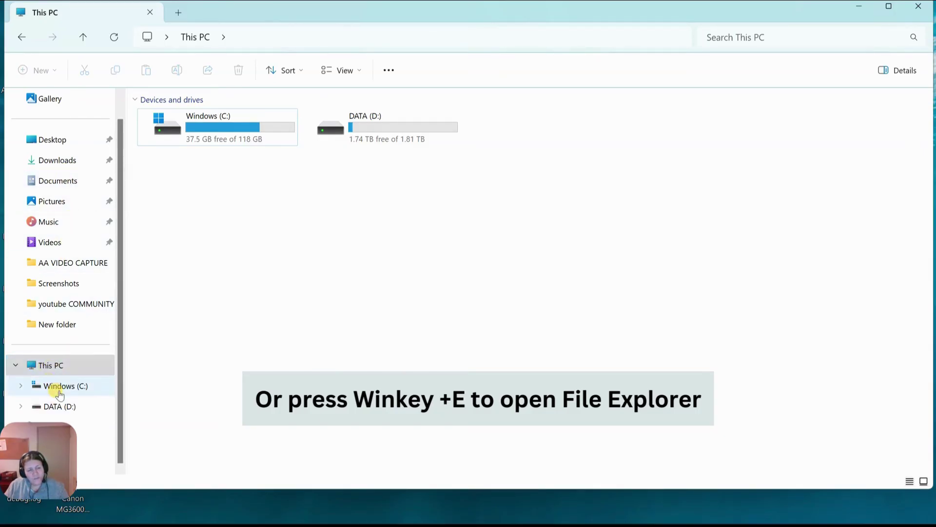
left_click(58, 387)
left_click(62, 412)
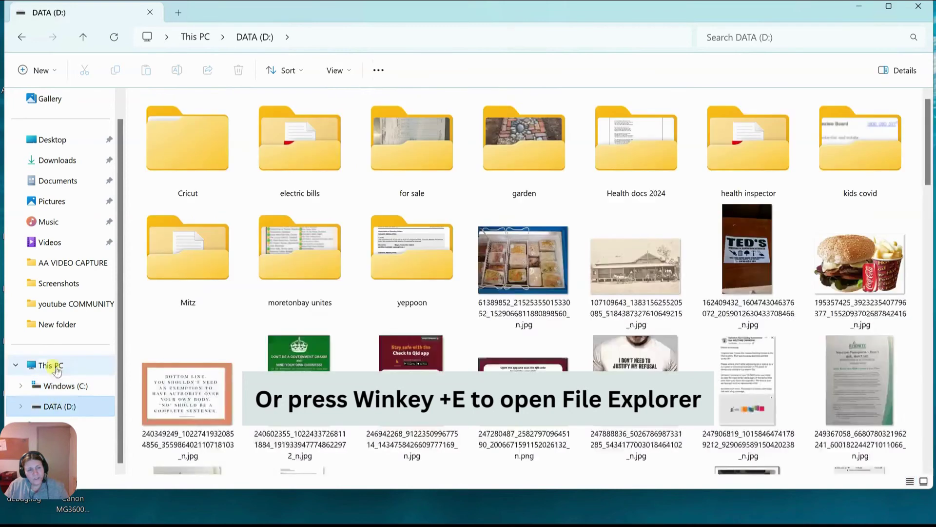
left_click(53, 367)
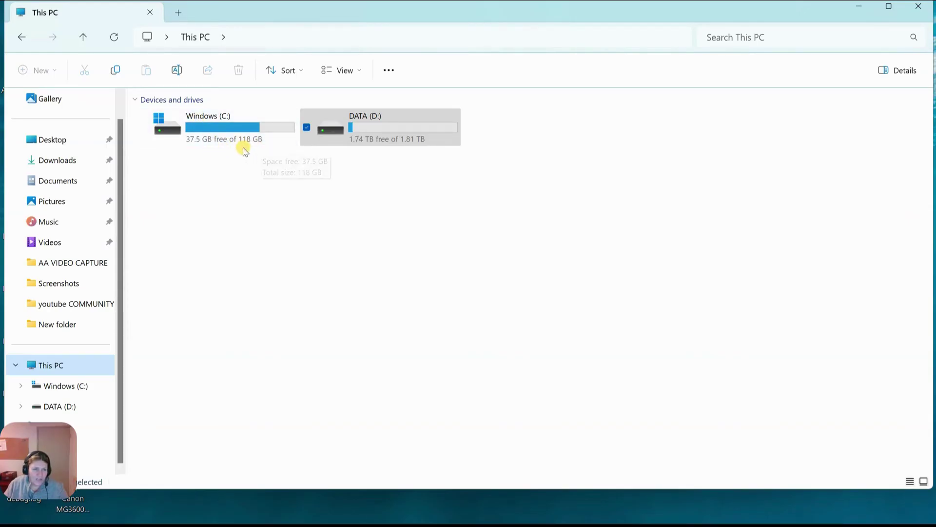
- Check the drive tiles: Windows (C:) 37.5 GB free, DATA (D:) 1.74 TB free of 1.81 TB
mouse_move(252, 150)
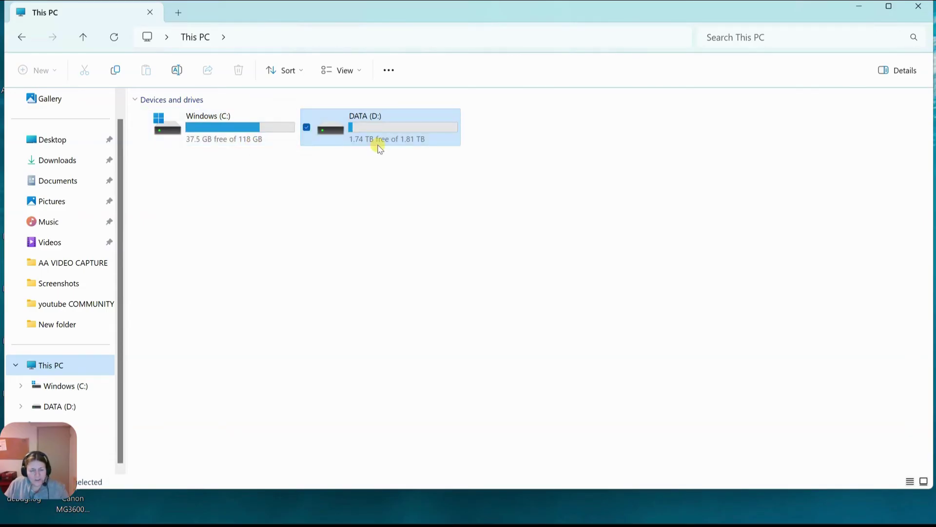
mouse_move(397, 145)
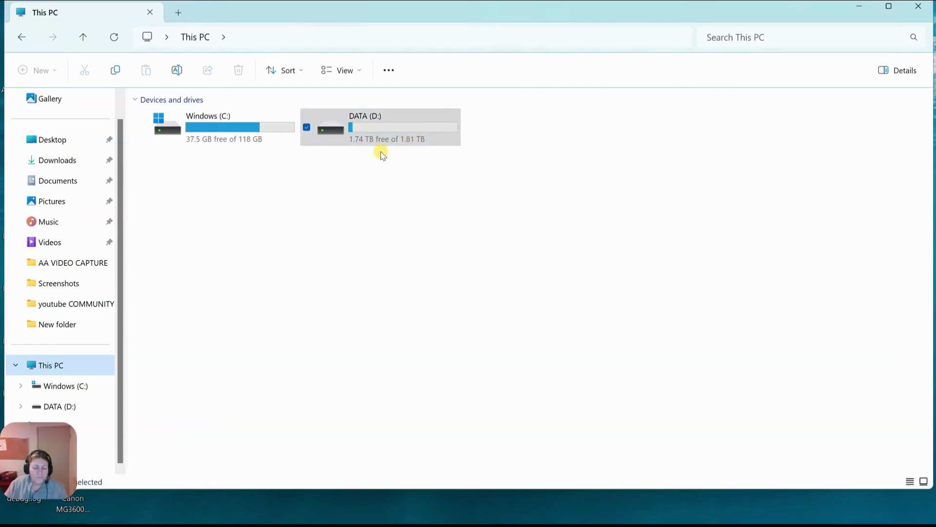
mouse_move(356, 134)
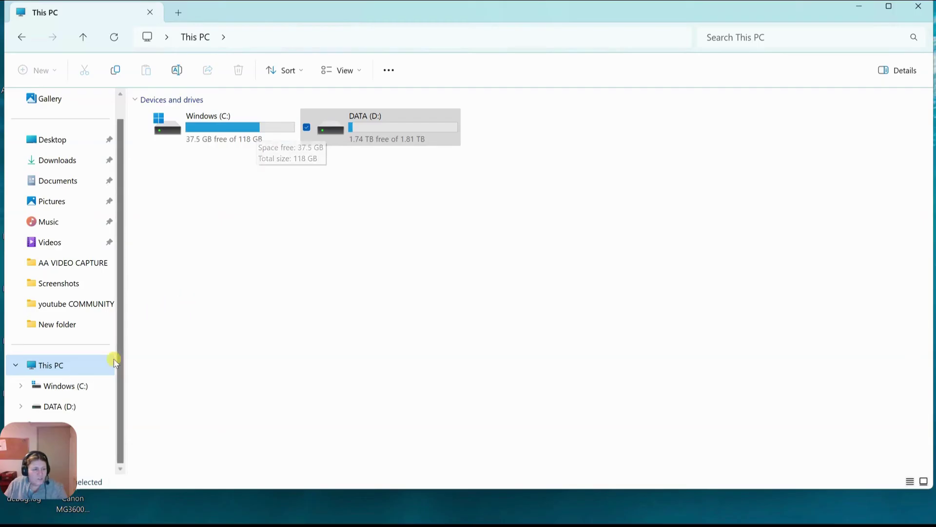
left_click(43, 369)
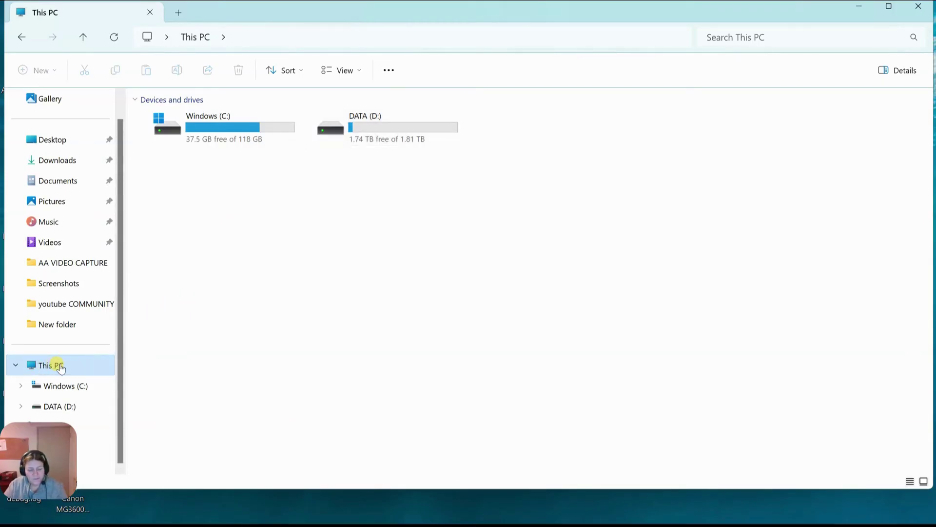
- Press Win+D to clear away File Explorer and show the bare desktop
key("super+d")
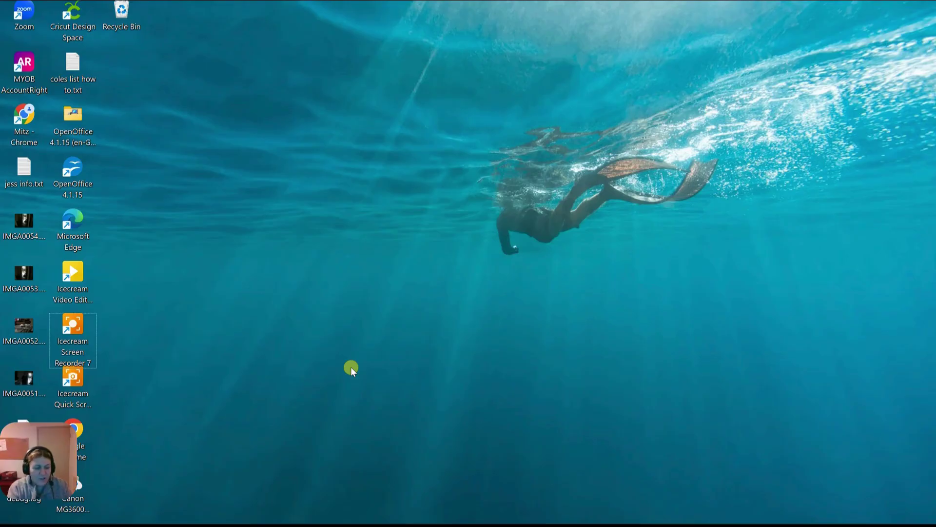
- Open the widgets board with Win+W, skim the feed, and show the Woman's Day Australia recipes story's options
key("super+w")
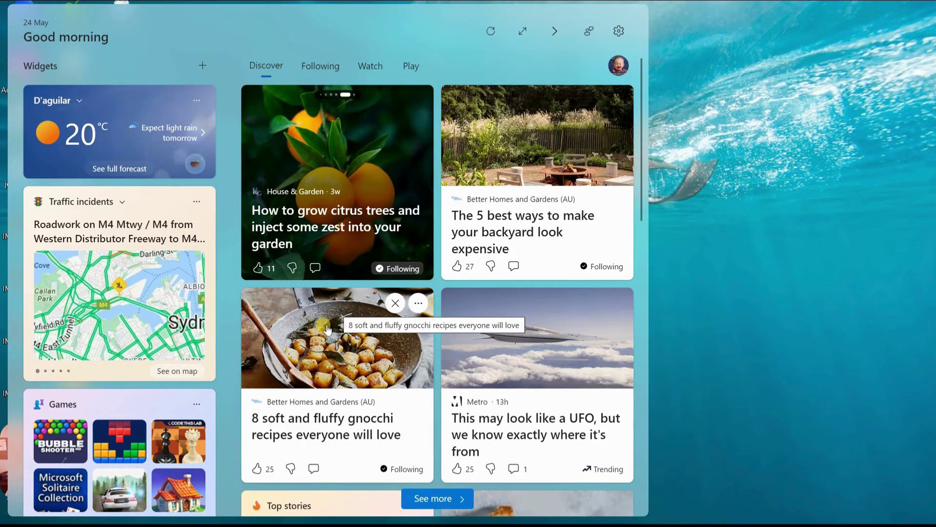
scroll(327, 330, "down", 3)
scroll(317, 331, "up", 3)
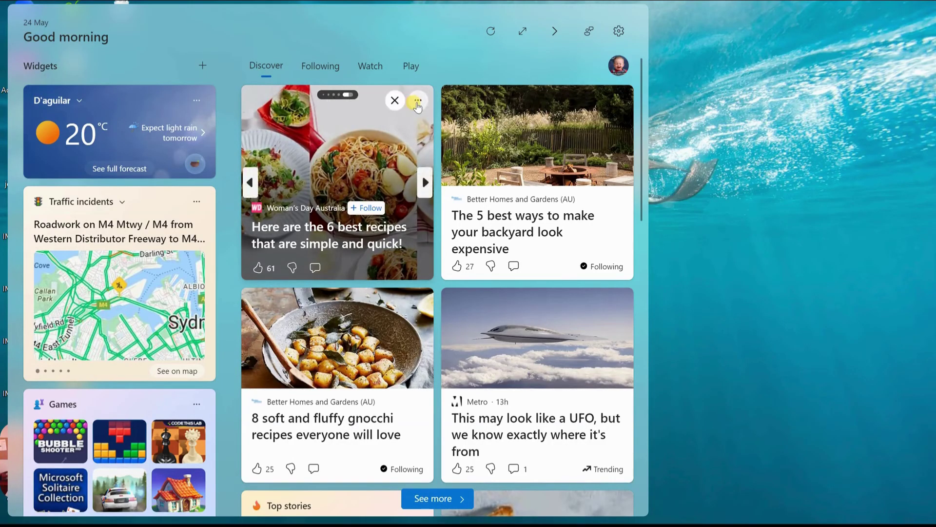
left_click(418, 102)
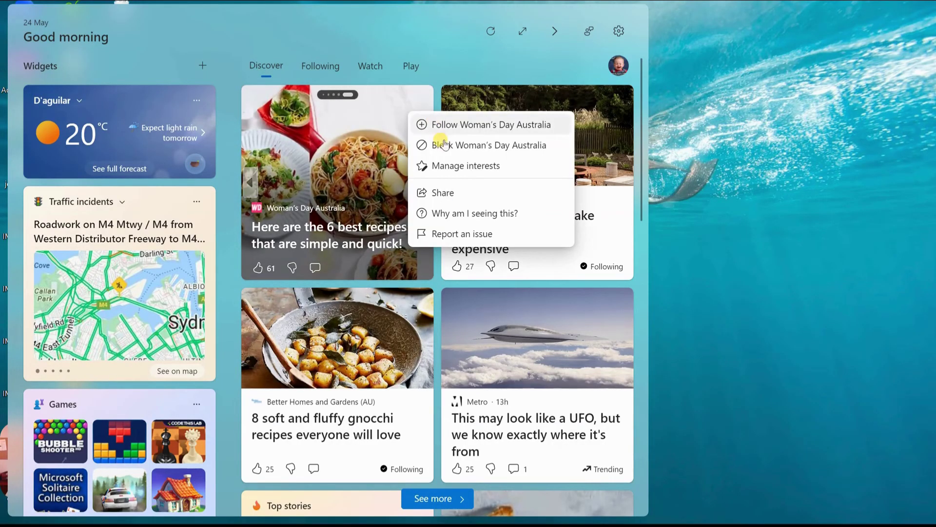
- Open the feed interests settings and page through the recommended topics and publishers to follow
left_click(491, 167)
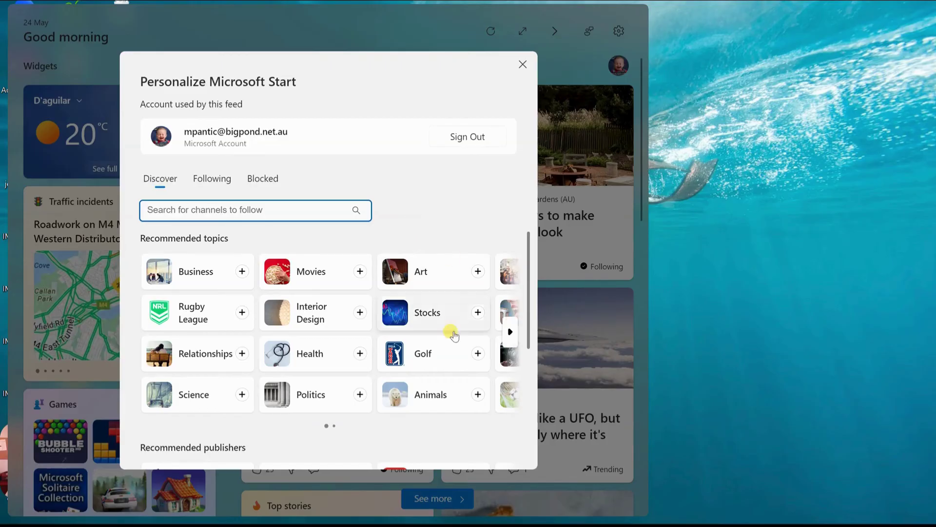
left_click(511, 333)
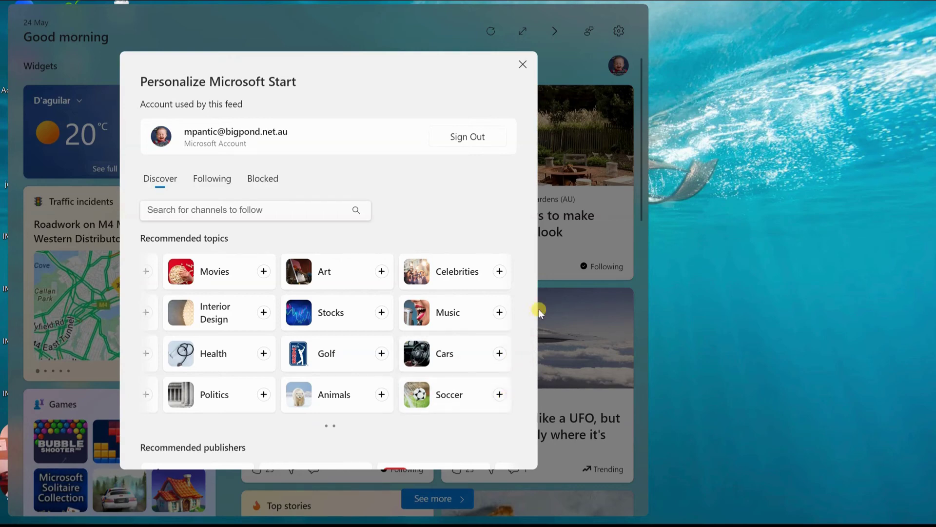
left_click_drag(529, 309, 517, 408)
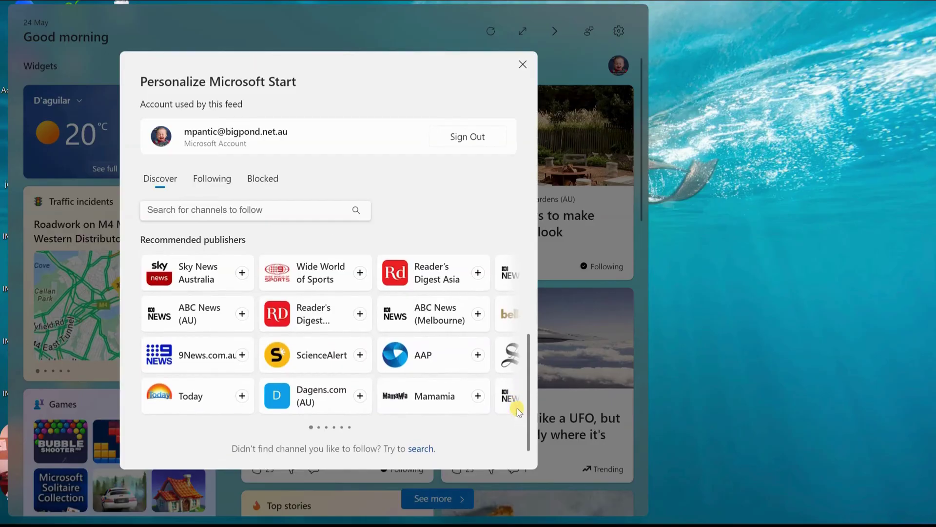
left_click(510, 332)
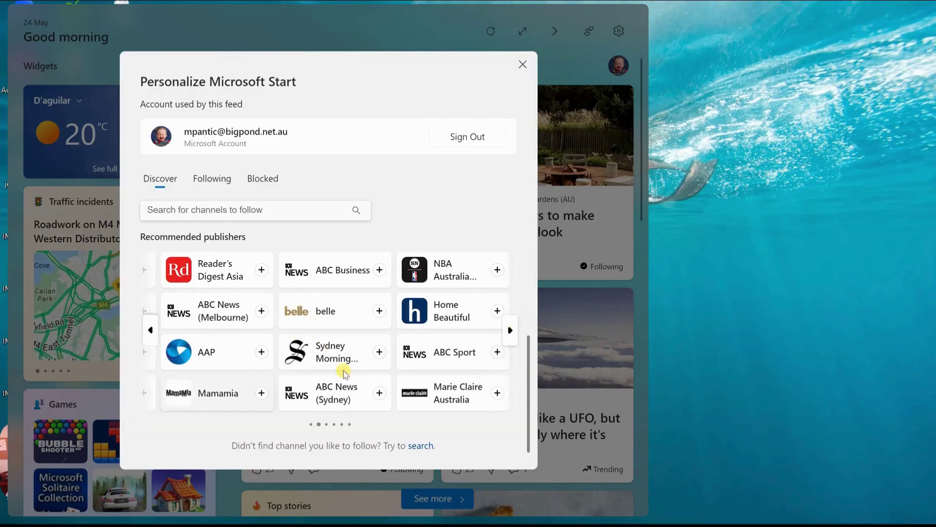
left_click(509, 330)
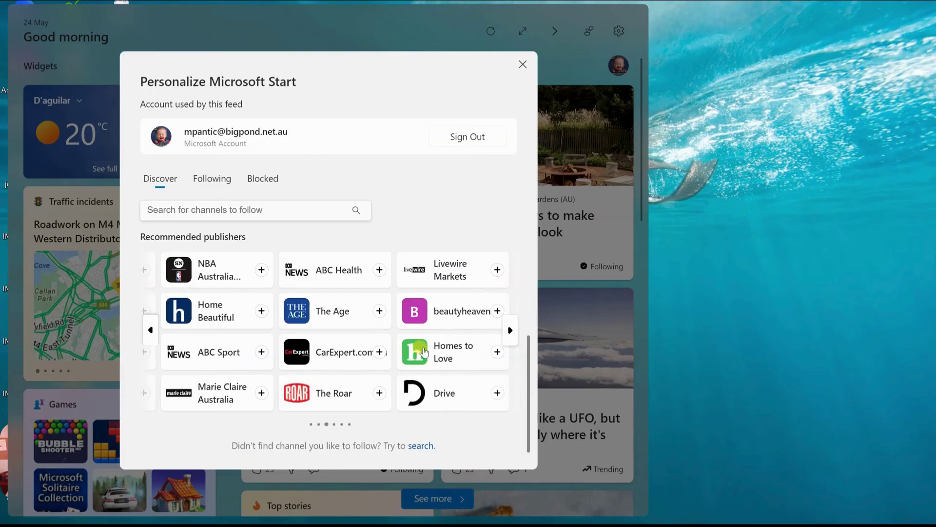
left_click(509, 333)
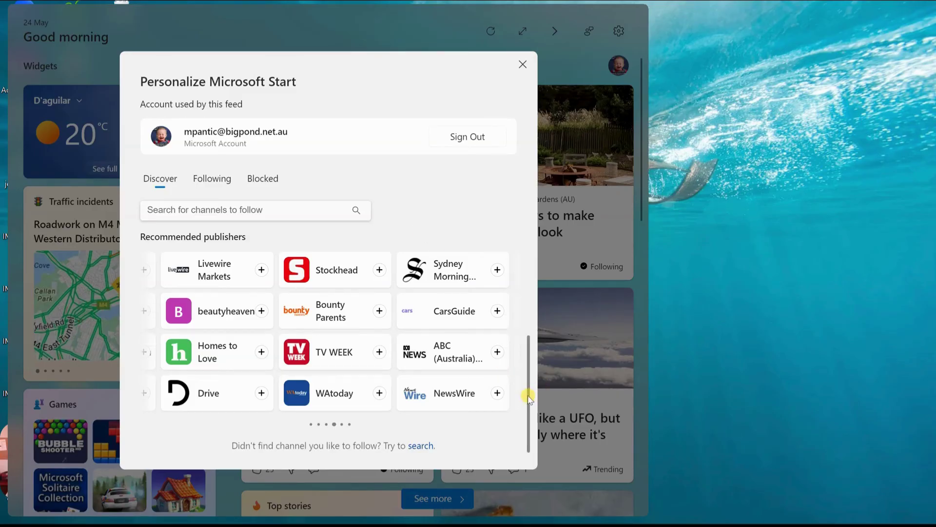
left_click_drag(529, 397, 535, 292)
left_click(522, 64)
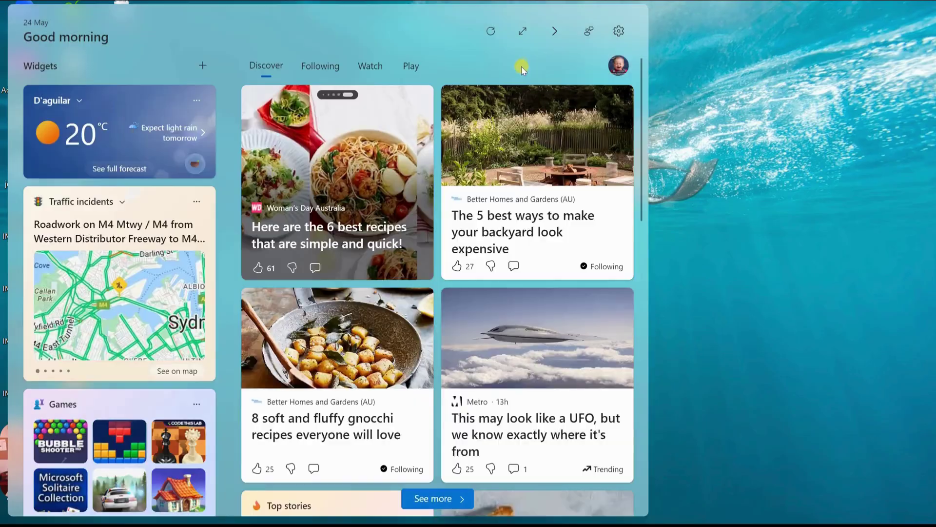
mouse_move(314, 265)
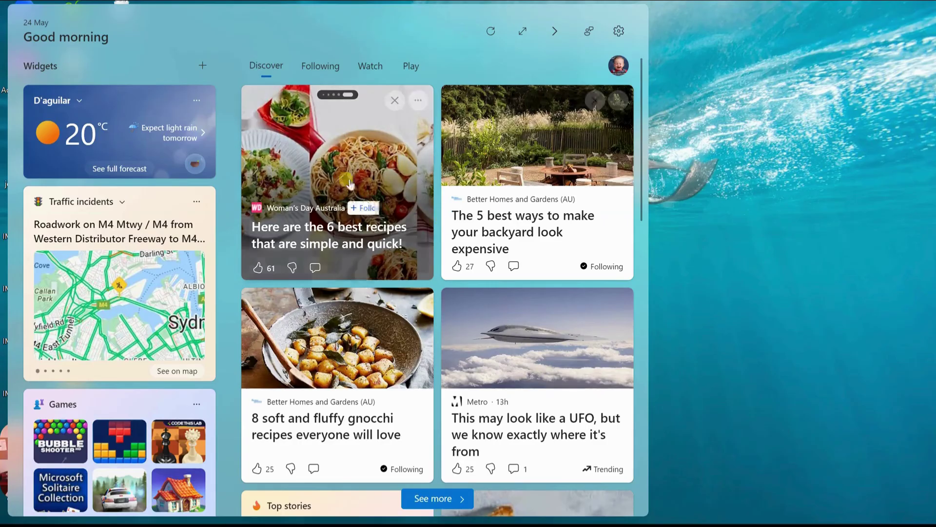
mouse_move(480, 358)
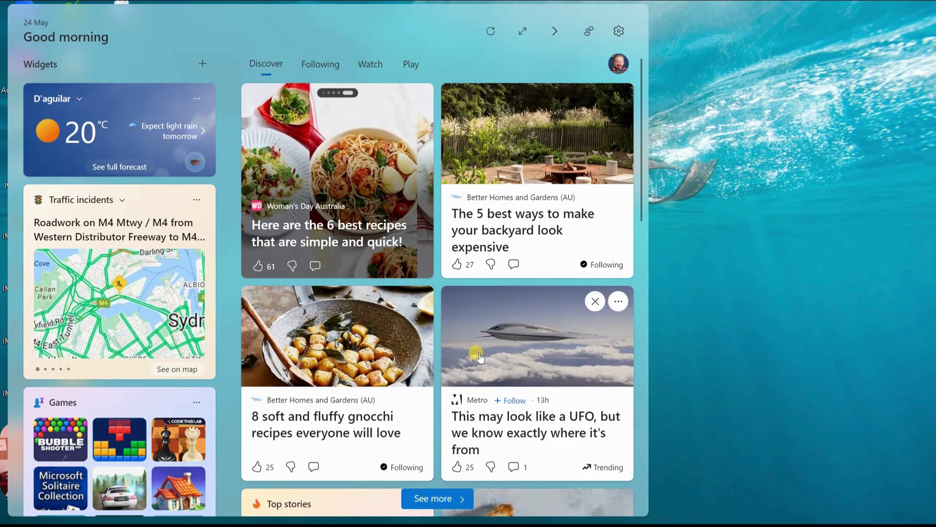
scroll(481, 358, "down", 3)
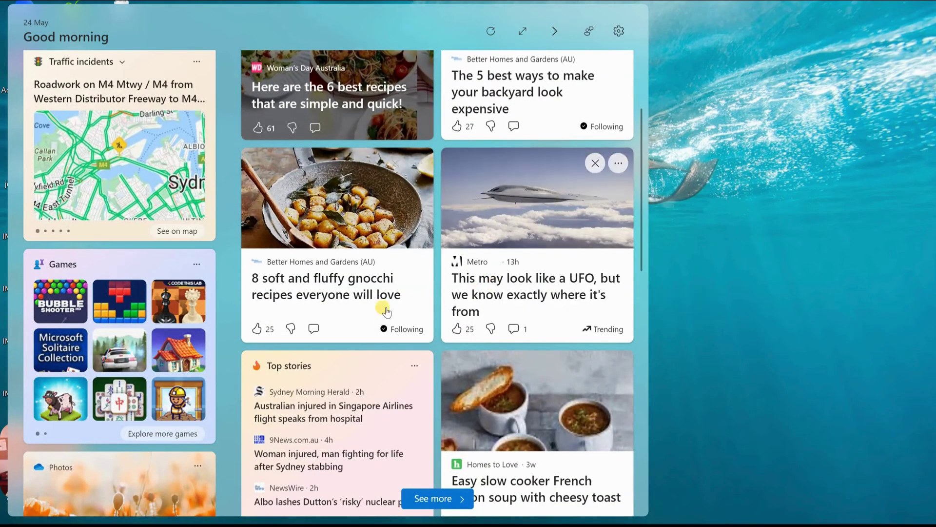
scroll(385, 311, "down", 3)
mouse_move(532, 319)
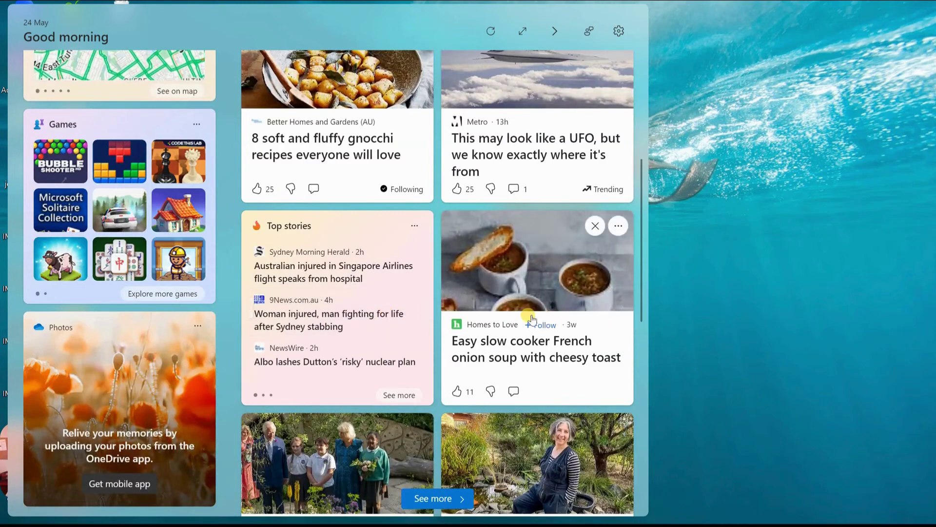
scroll(531, 319, "down", 8)
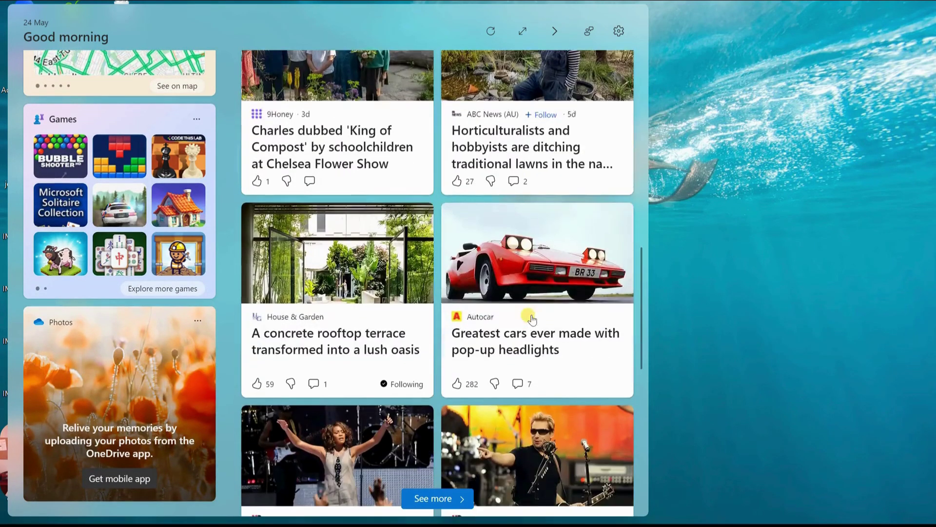
mouse_move(600, 328)
scroll(564, 353, "down", 3)
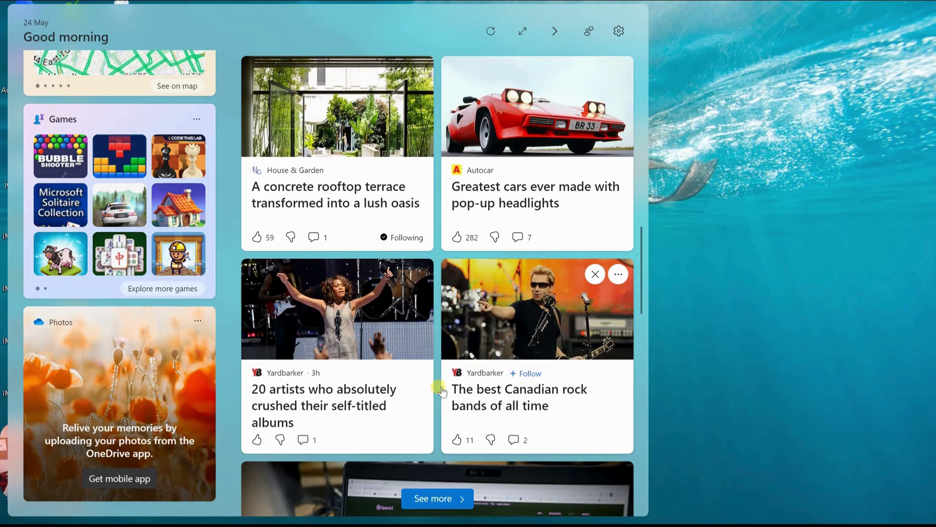
scroll(412, 361, "down", 7)
scroll(410, 355, "down", 10)
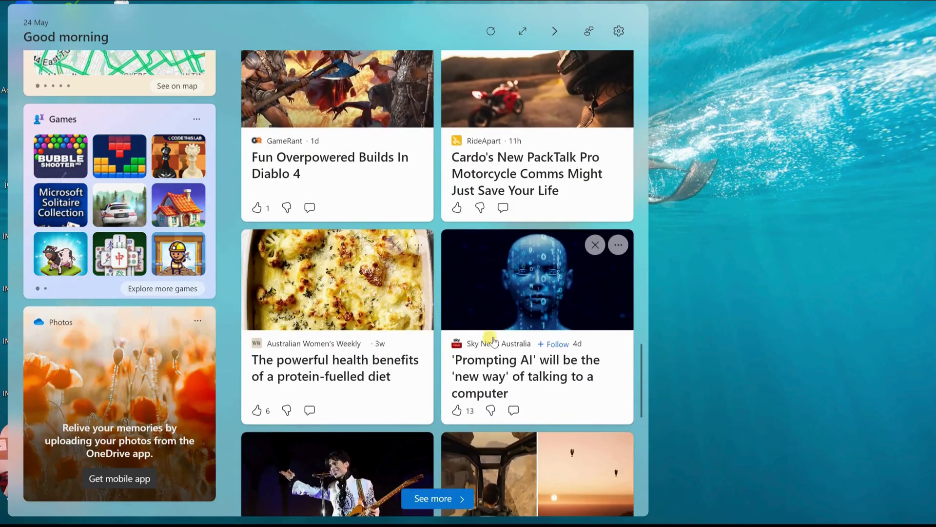
scroll(420, 347, "down", 4)
scroll(423, 351, "down", 7)
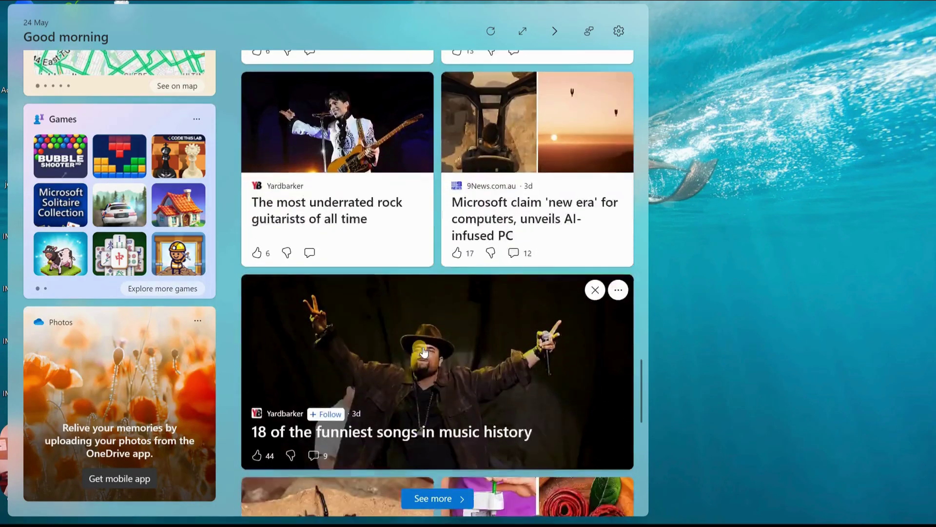
scroll(425, 371, "down", 4)
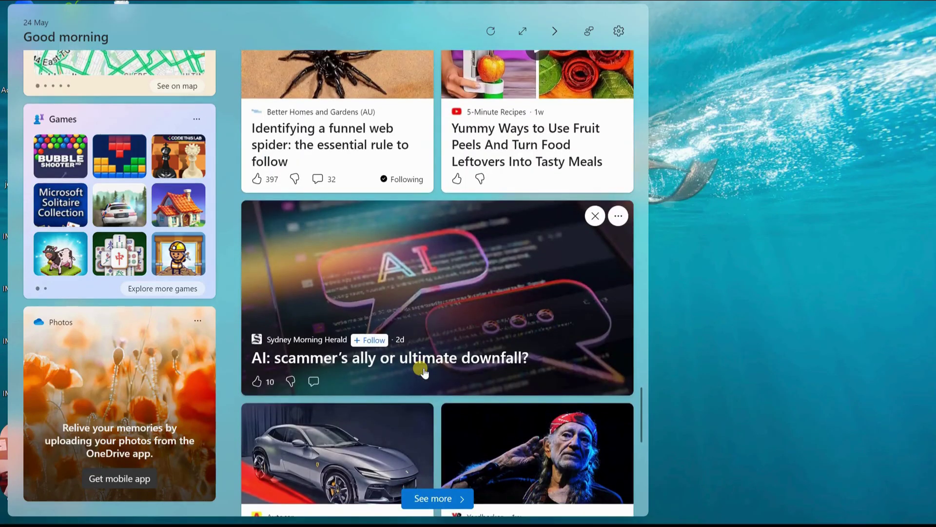
scroll(382, 356, "up", 15)
scroll(142, 277, "up", 6)
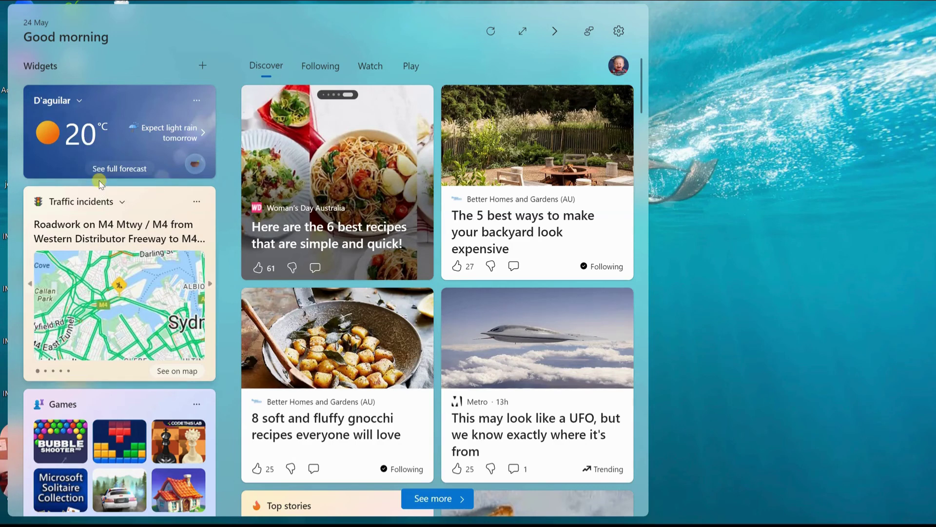
scroll(122, 292, "down", 6)
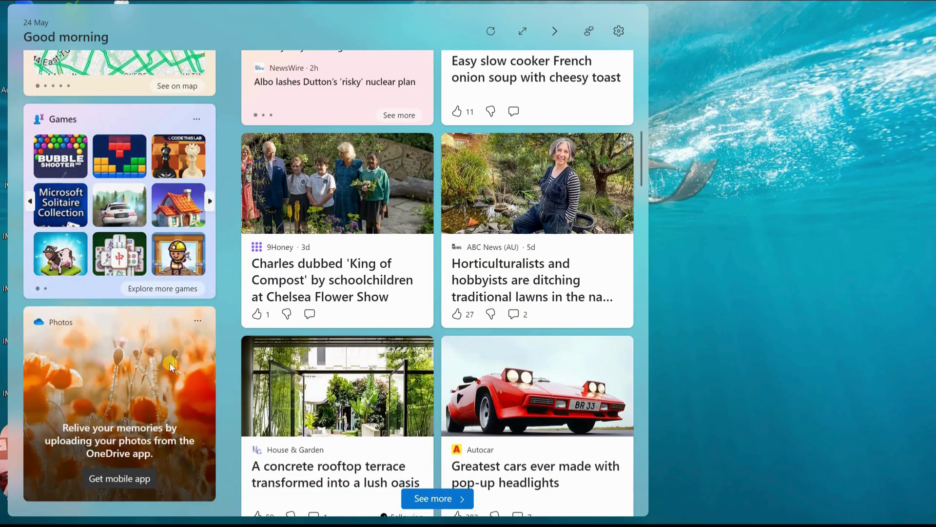
left_click(197, 322)
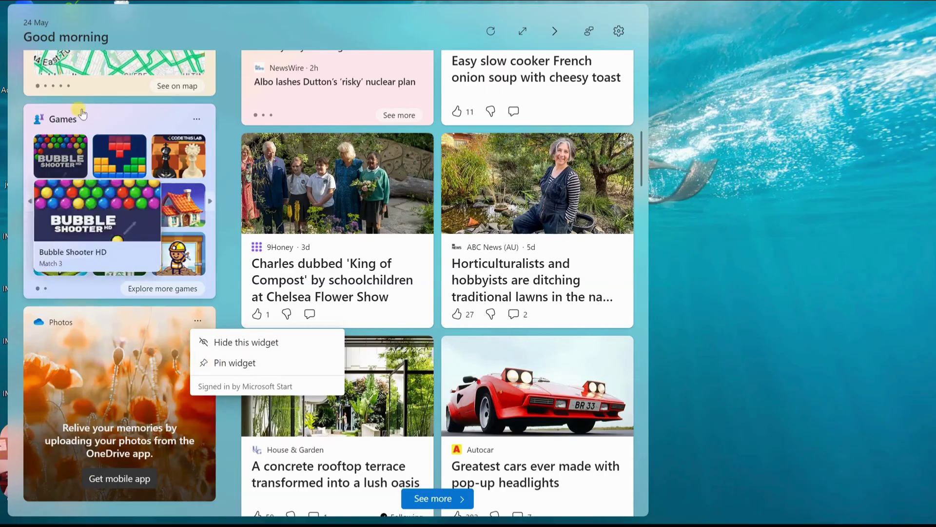
scroll(368, 256, "up", 3)
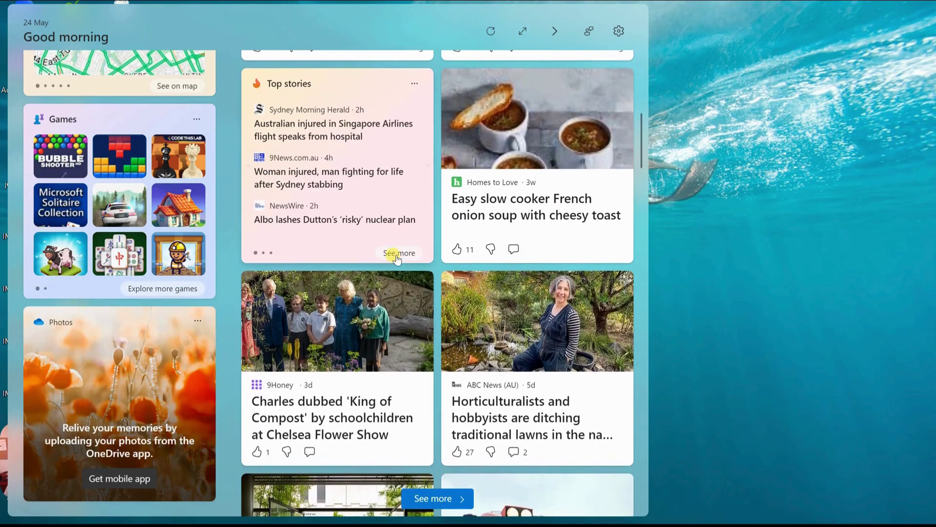
left_click(418, 288)
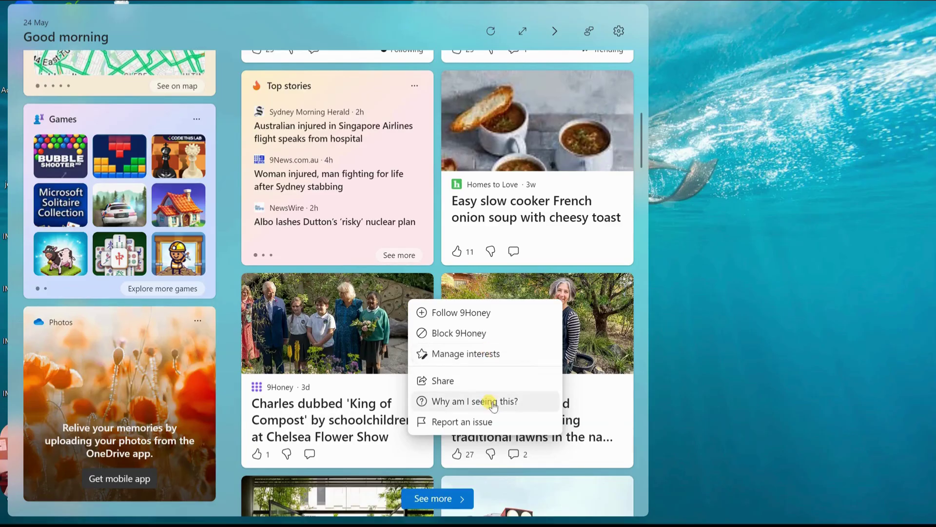
mouse_move(353, 312)
scroll(420, 283, "up", 7)
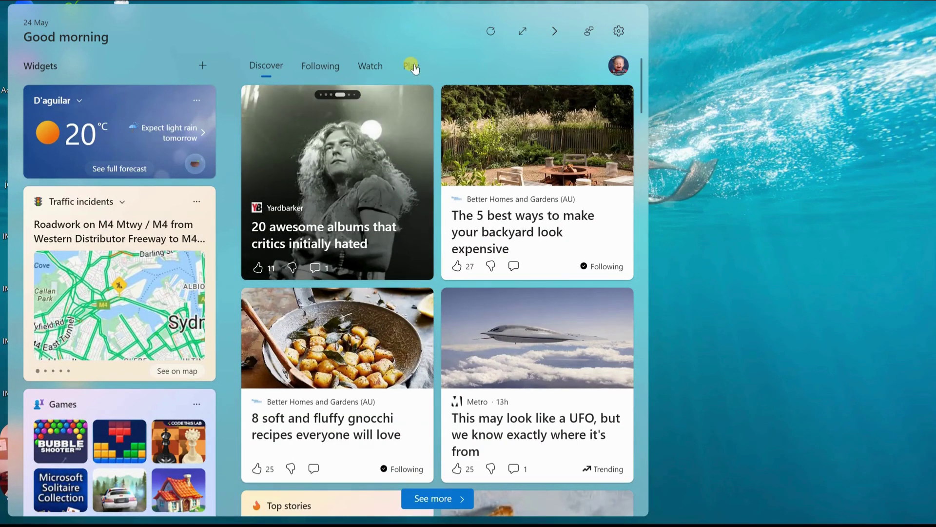
mouse_move(376, 183)
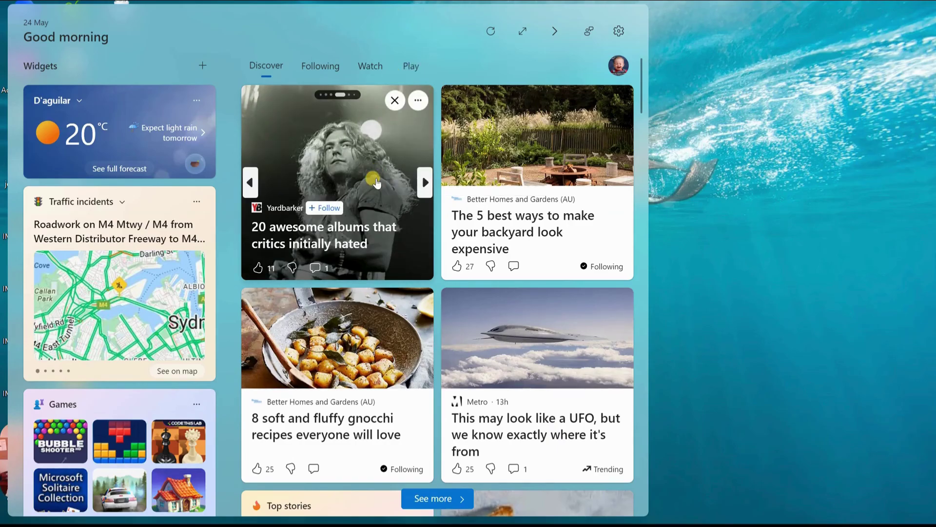
- Click the desktop outside the Widgets panel to dismiss it and reveal the underwater wallpaper
left_click(563, 418)
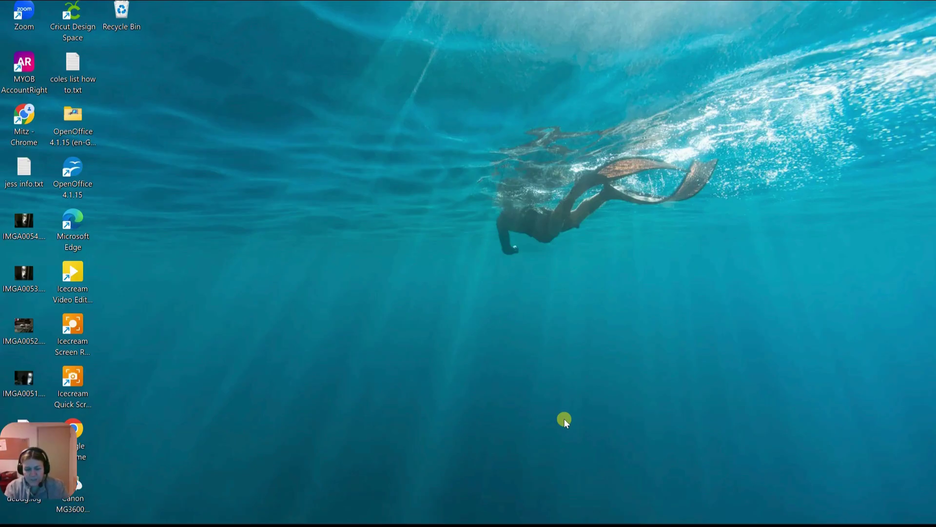
mouse_move(452, 525)
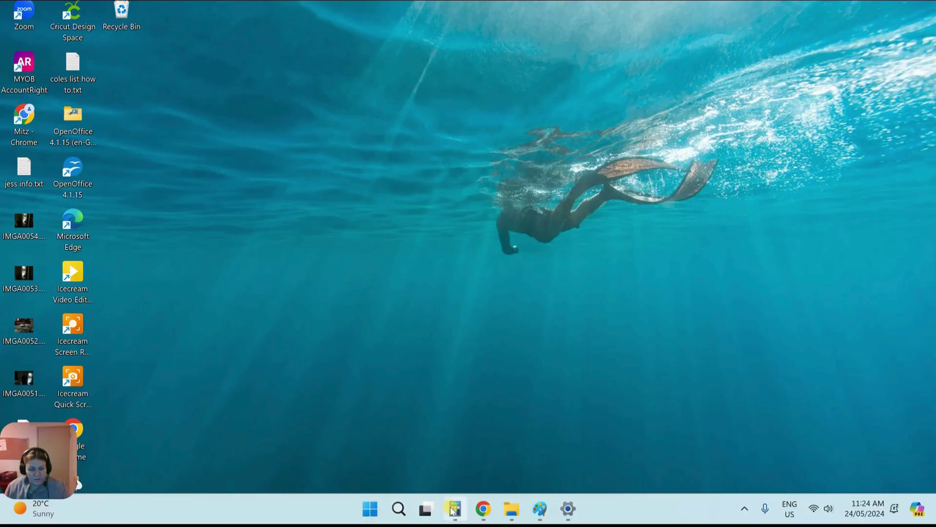
mouse_move(425, 508)
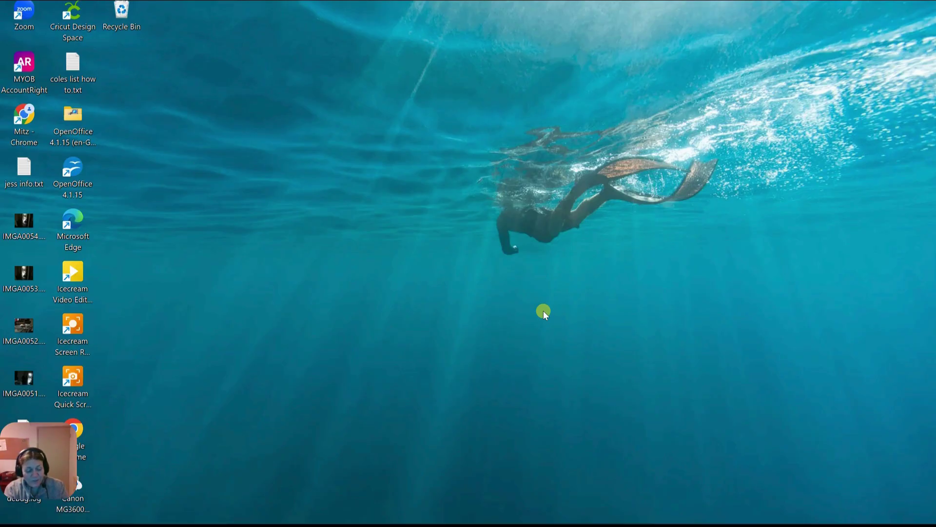
- Use Task View (Win+Tab) to add a new virtual desktop and switch to Desktop 3
key("super+Tab")
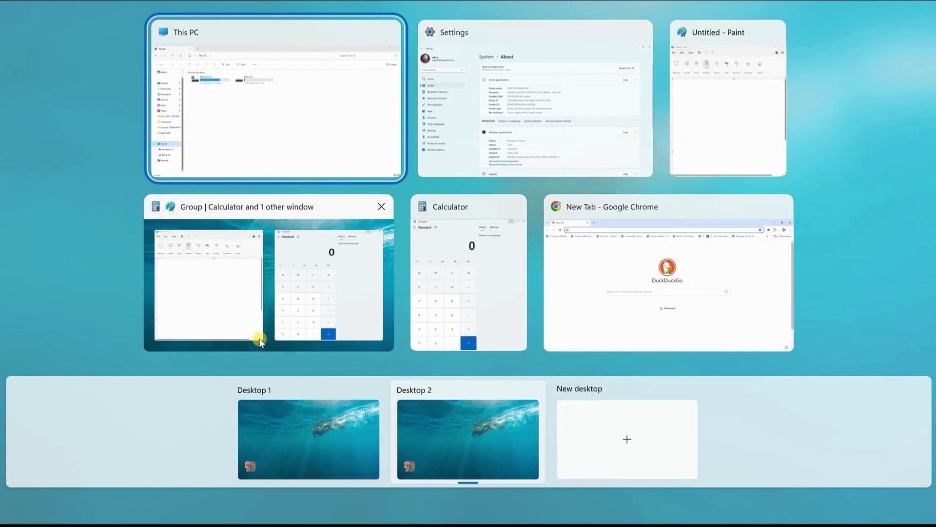
mouse_move(277, 405)
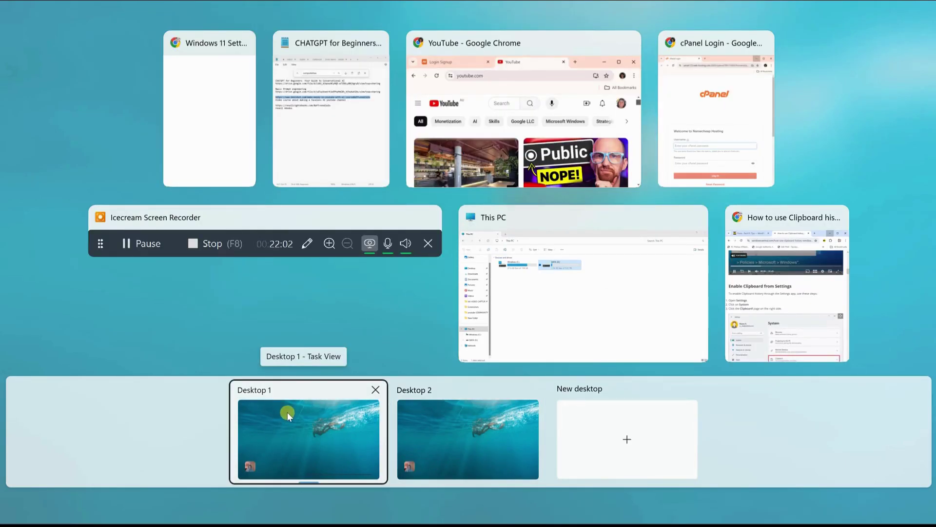
mouse_move(455, 425)
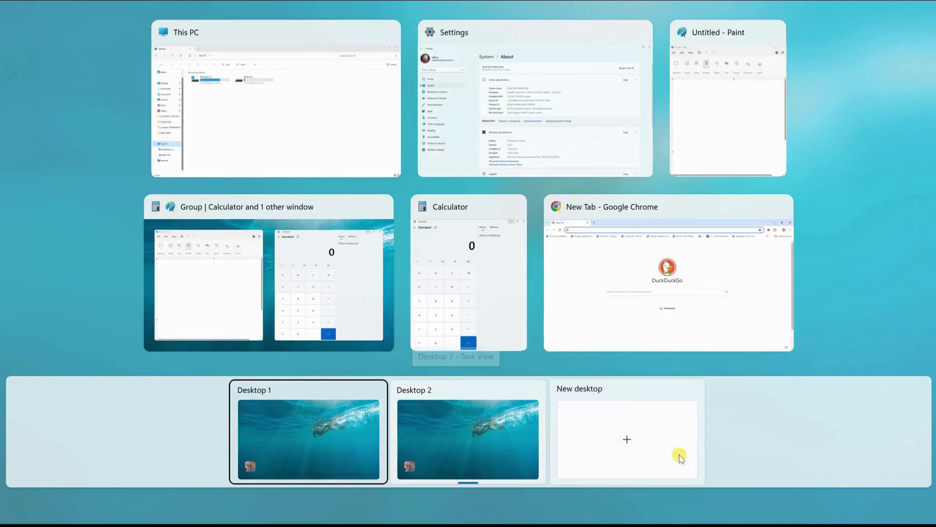
left_click(633, 441)
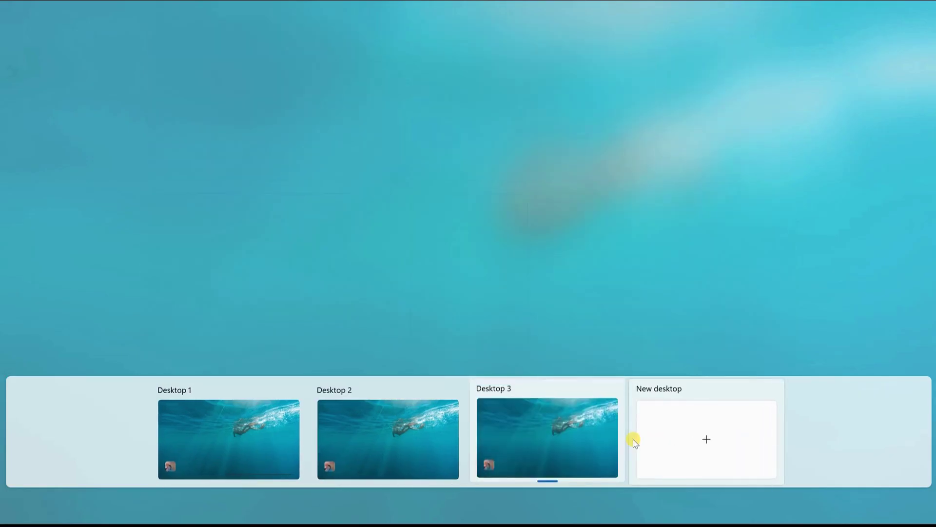
left_click(518, 431)
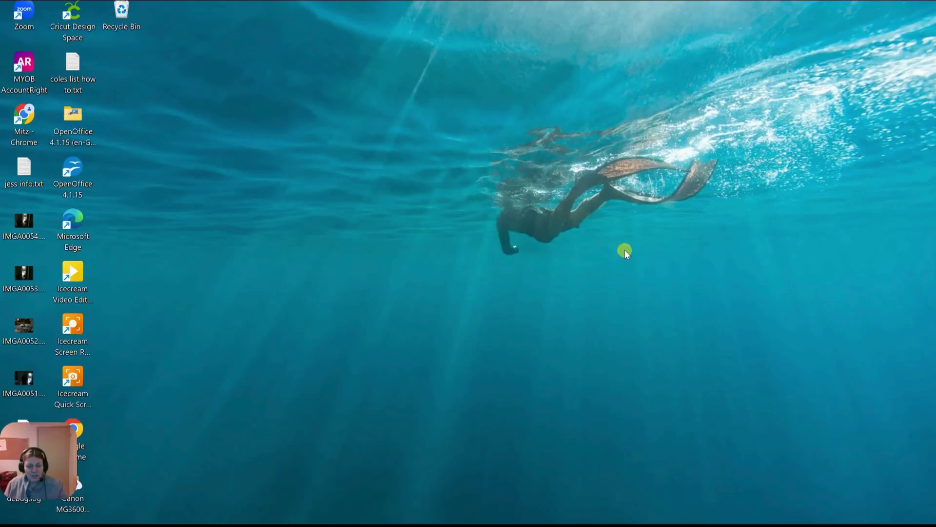